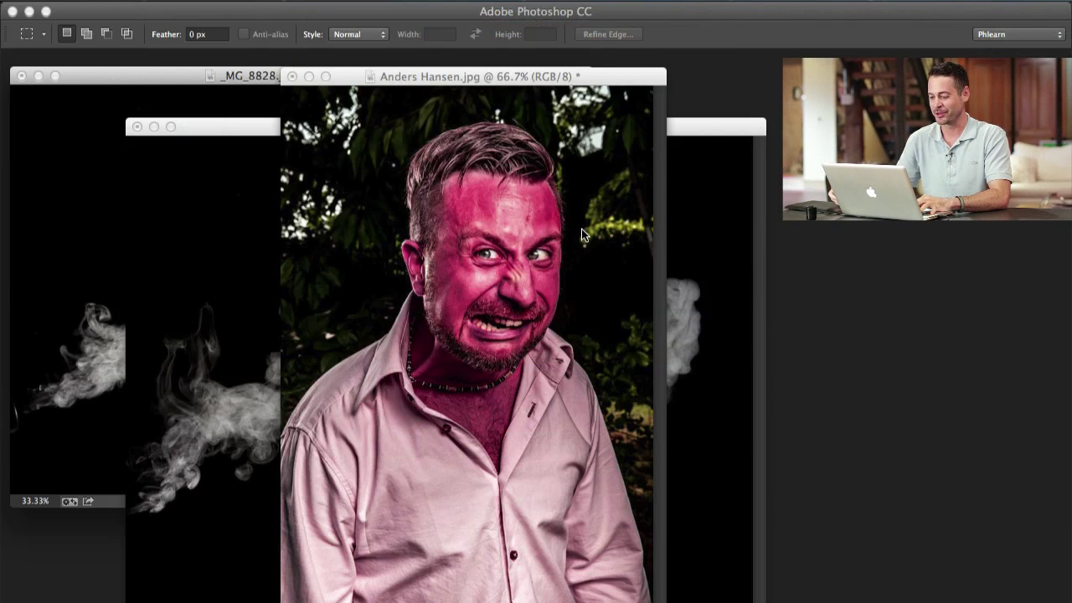
# Step: Arrange the portrait and the two smoke image windows so they overlap side by side, and activate the Move tool
pyautogui.moveTo(456, 75); pyautogui.dragTo(492, 70)
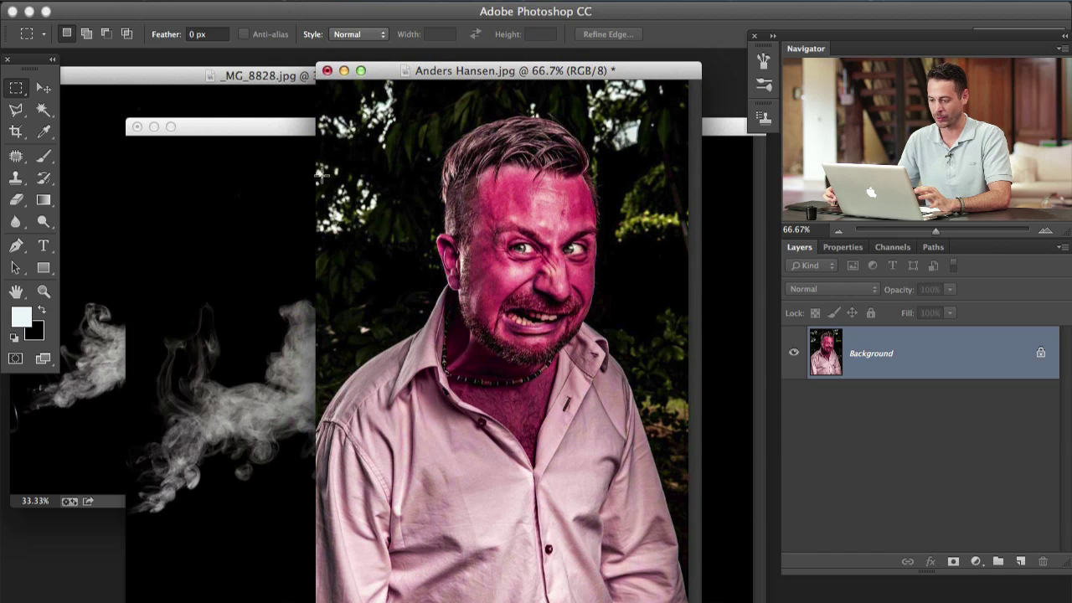
pyautogui.moveTo(280, 128); pyautogui.dragTo(300, 209)
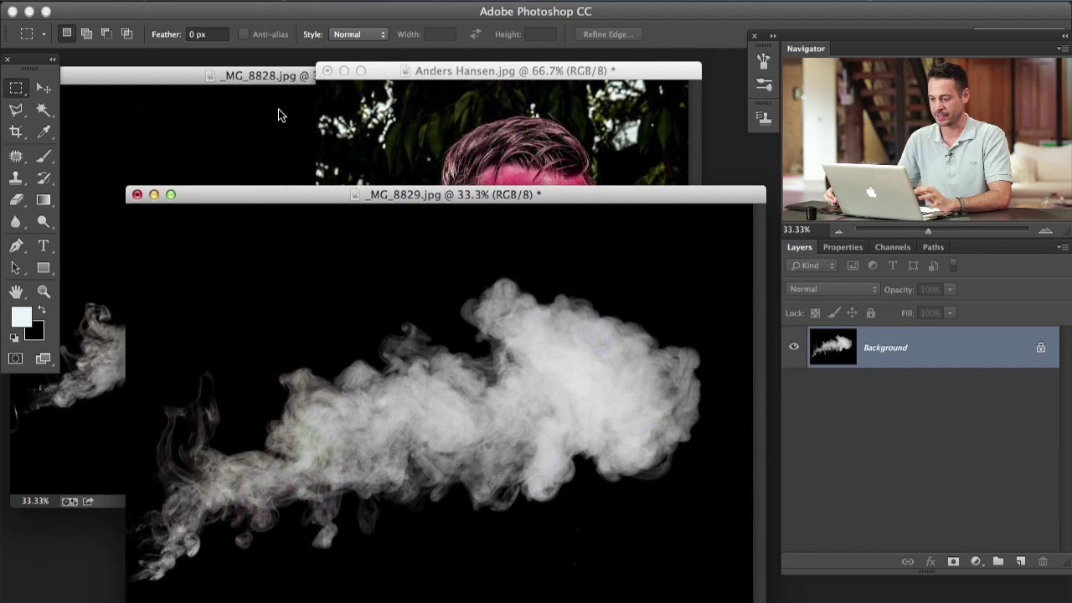
pyautogui.click(284, 75)
pyautogui.moveTo(284, 75)
pyautogui.mouseDown()
pyautogui.moveTo(313, 71)
pyautogui.moveTo(302, 74)
pyautogui.mouseUp()
pyautogui.moveTo(653, 199); pyautogui.dragTo(588, 151)
pyautogui.click(43, 88)
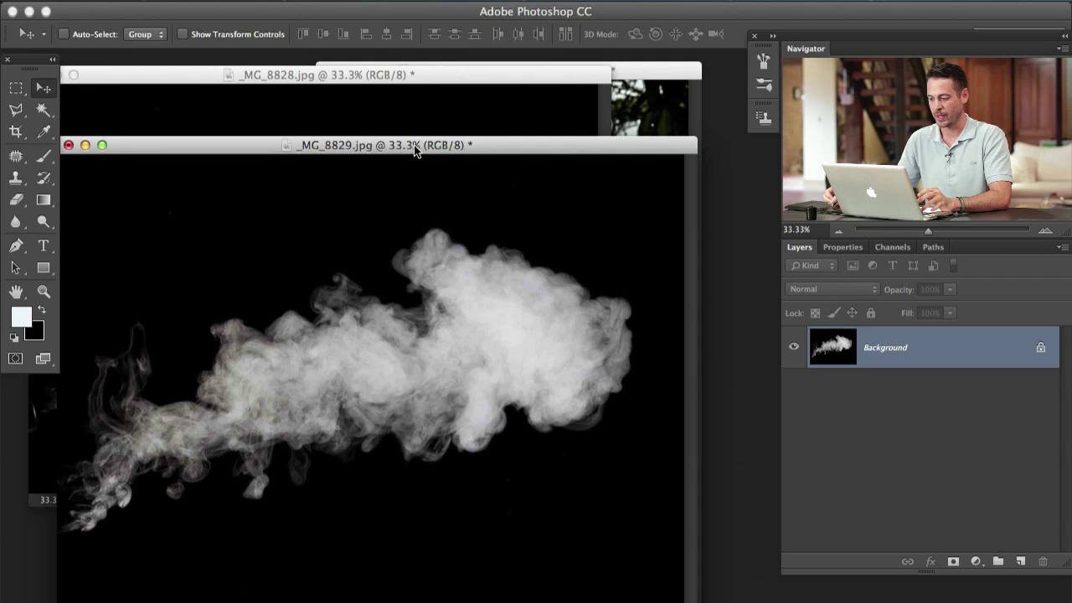
pyautogui.moveTo(411, 145); pyautogui.dragTo(361, 141)
pyautogui.click(430, 124)
pyautogui.click(356, 151)
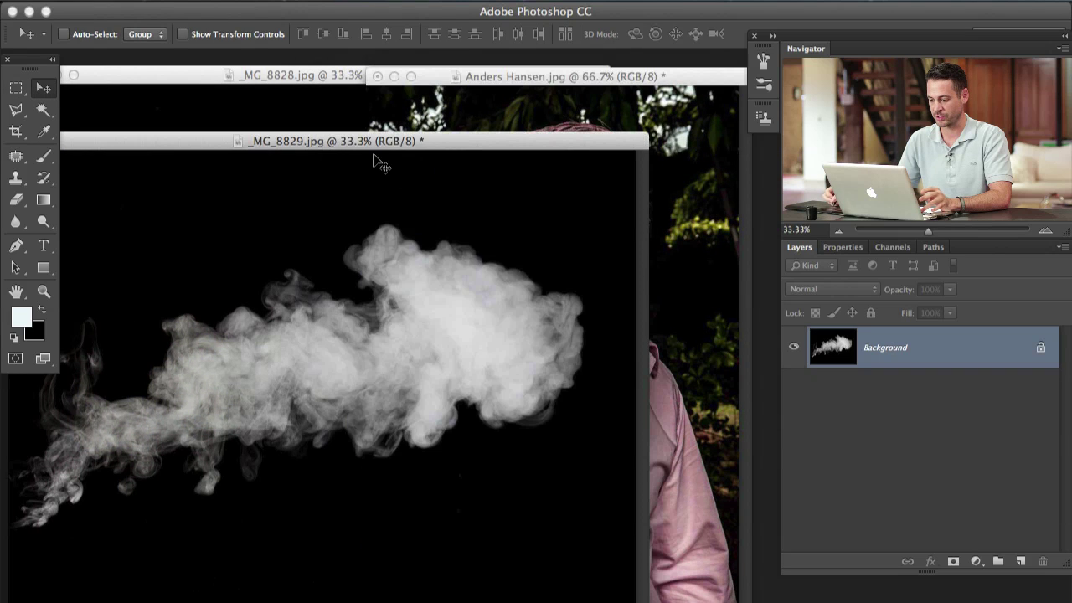
# Step: Copy the smoke image from _MG_8829.jpg into the portrait document as a new layer and close the smoke file
pyautogui.moveTo(500, 320); pyautogui.dragTo(675, 323)
pyautogui.moveTo(609, 322); pyautogui.dragTo(589, 314)
pyautogui.click(315, 344)
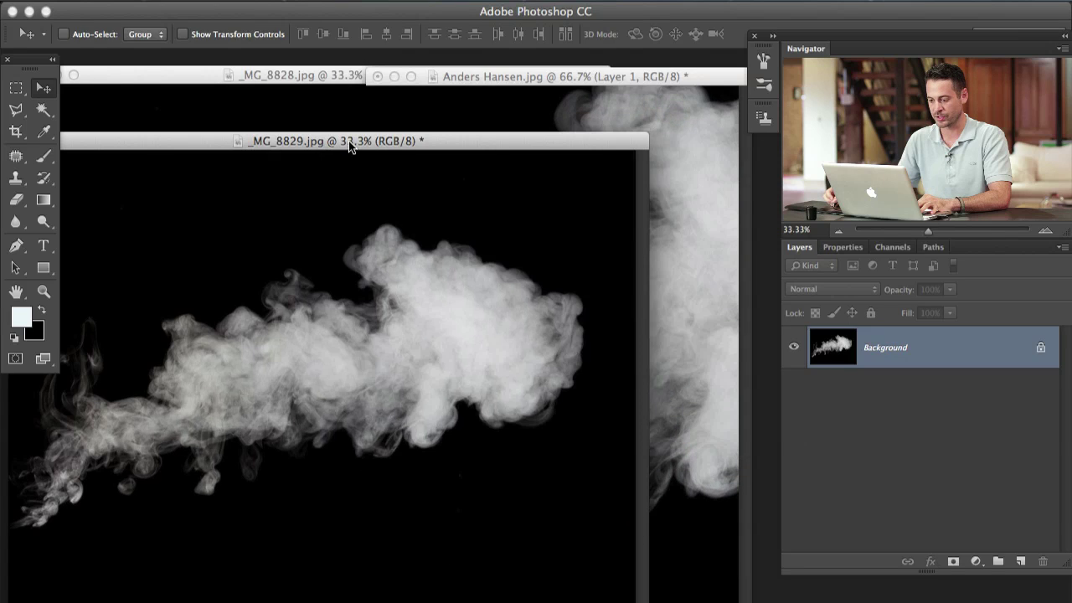
pyautogui.press('super+w')
pyautogui.click(313, 239)
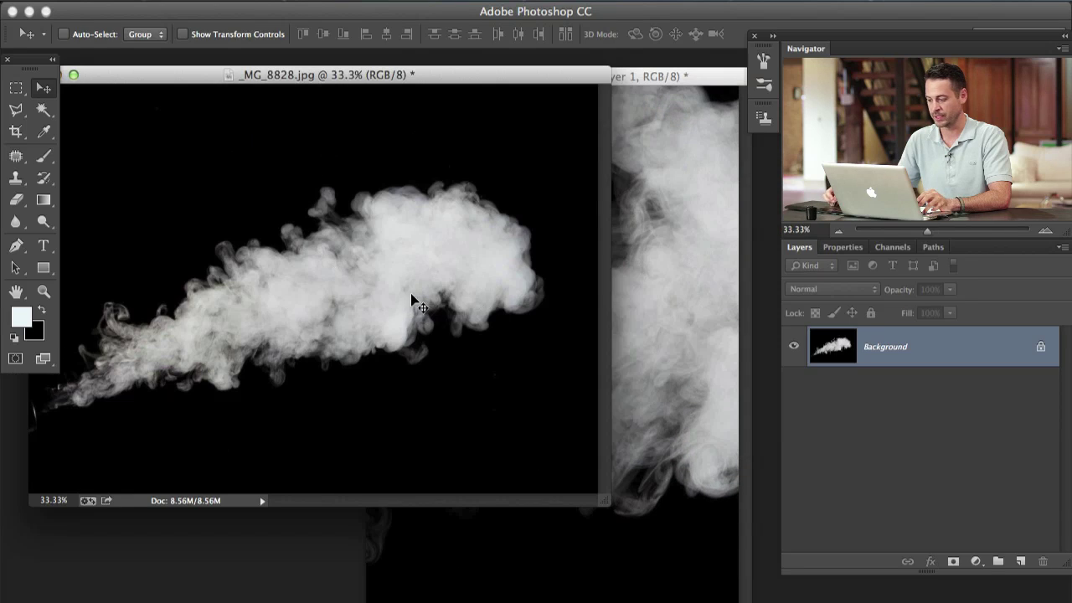
# Step: Copy the smoke image from _MG_8828.jpg into the portrait document as another layer and close that file
pyautogui.moveTo(419, 295); pyautogui.dragTo(631, 314)
pyautogui.click(263, 299)
pyautogui.press('super+w')
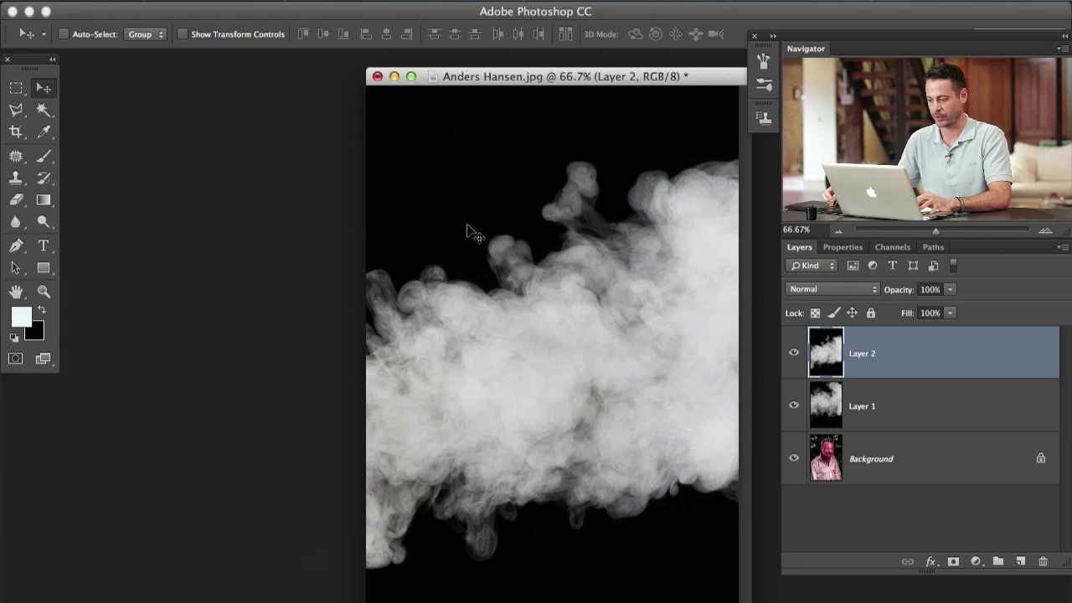
# Step: Switch the portrait to full-screen view and hide the smoke layers Layer 2 and Layer 1
pyautogui.press('f')
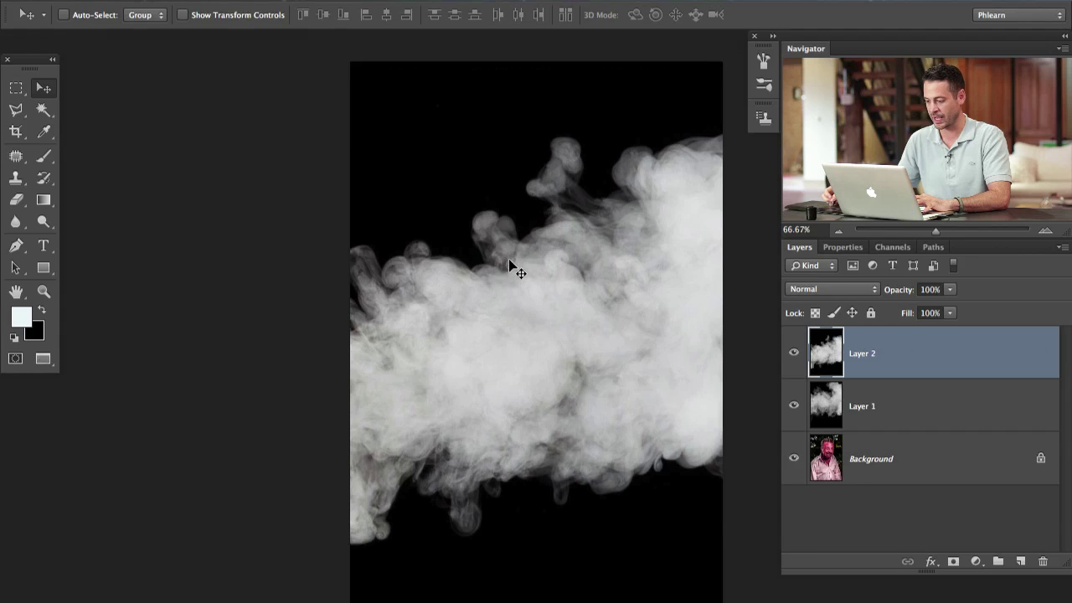
pyautogui.press('f')
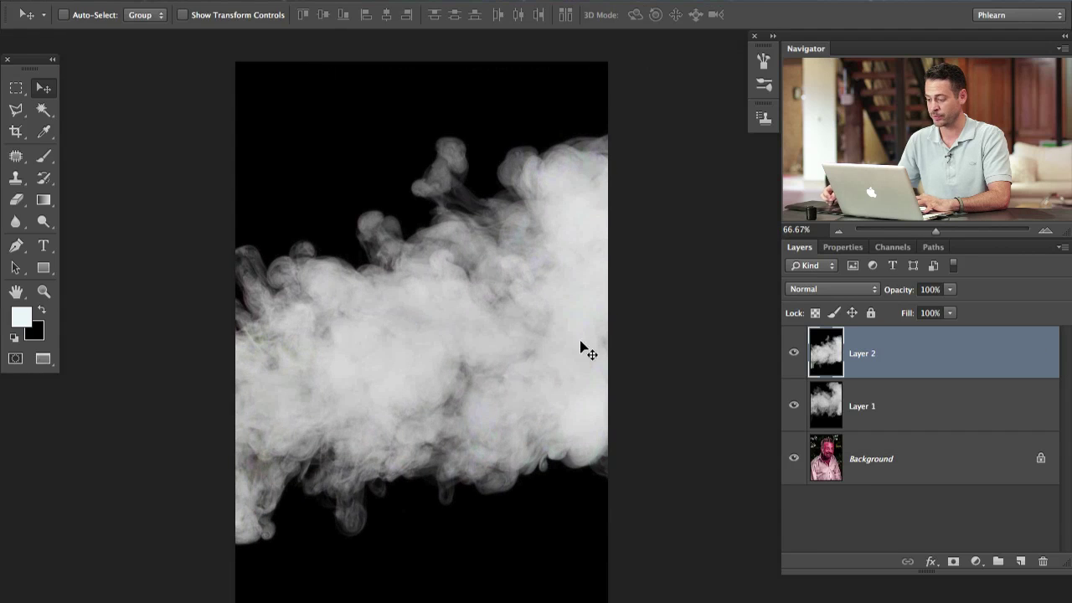
pyautogui.click(793, 353)
pyautogui.click(793, 405)
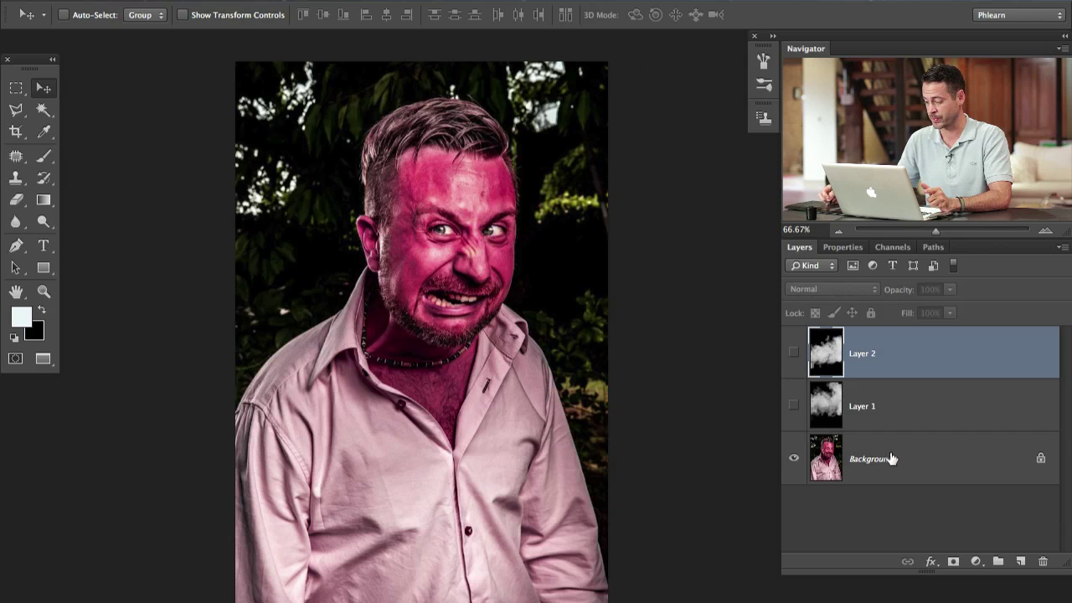
# Step: Add a Hue/Saturation adjustment above the Background layer, target the Reds and sample the skin color from the man's forehead
pyautogui.click(930, 469)
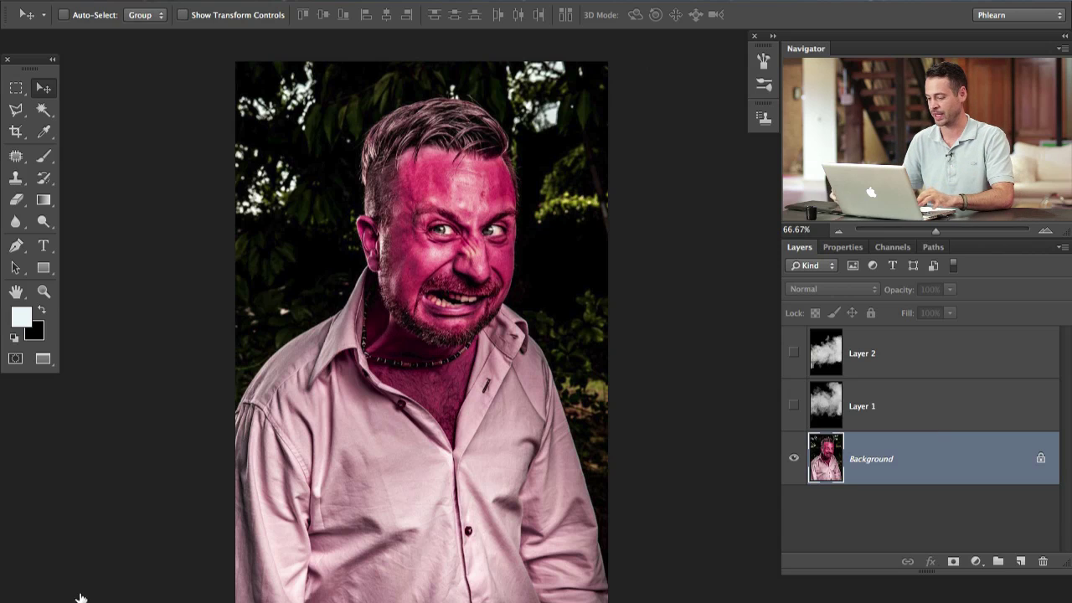
pyautogui.click(976, 561)
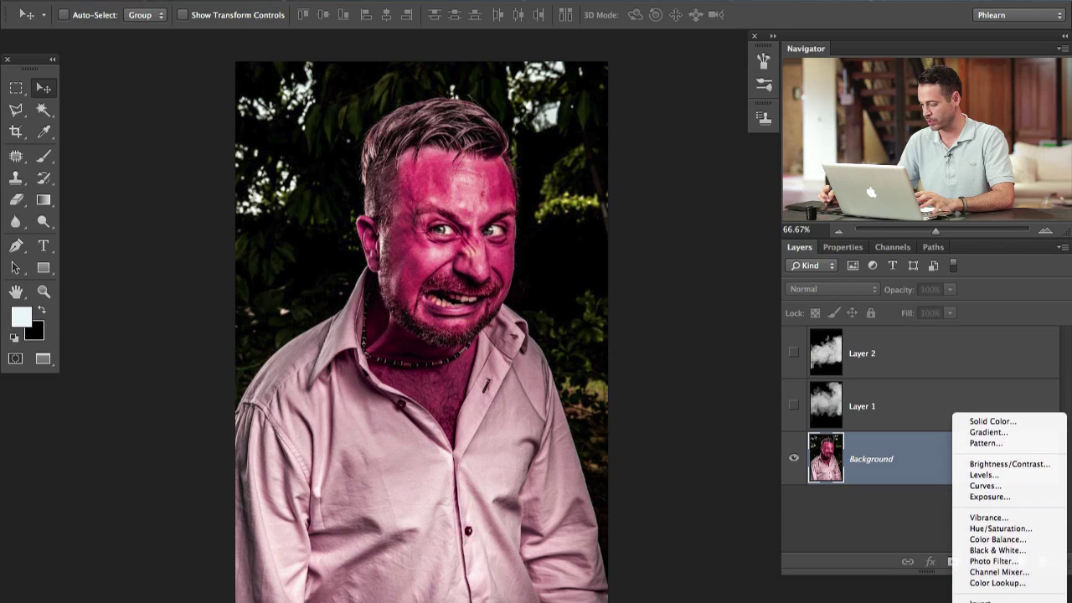
pyautogui.click(1020, 507)
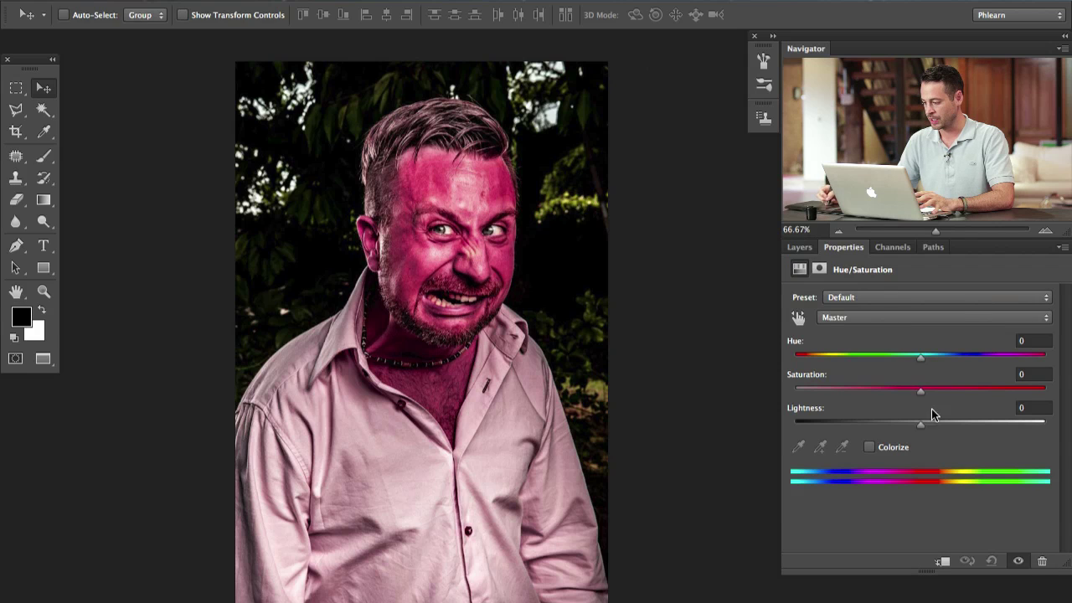
pyautogui.click(848, 319)
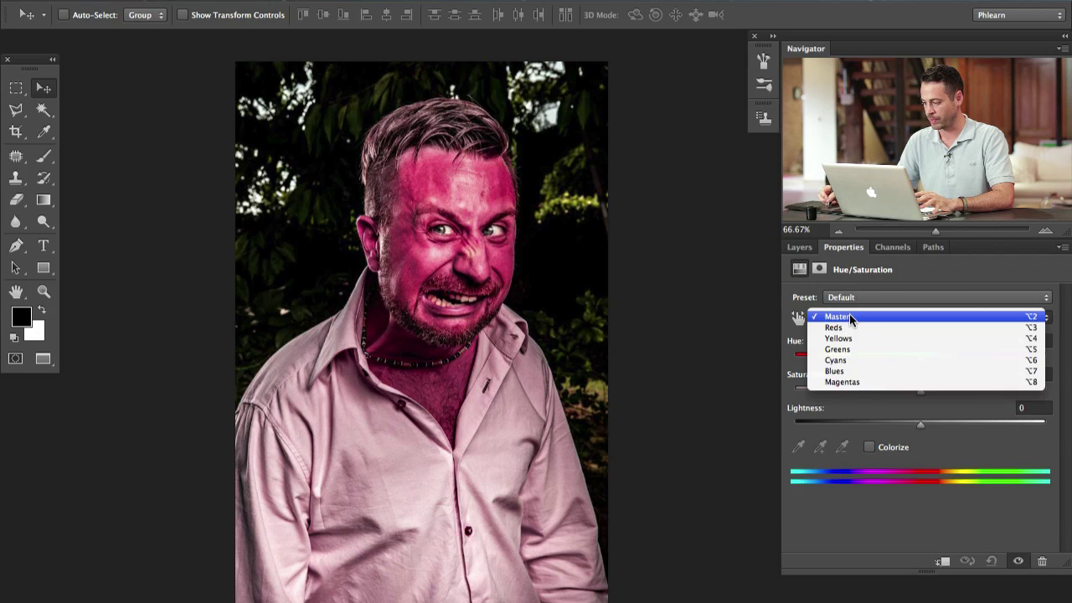
pyautogui.click(847, 328)
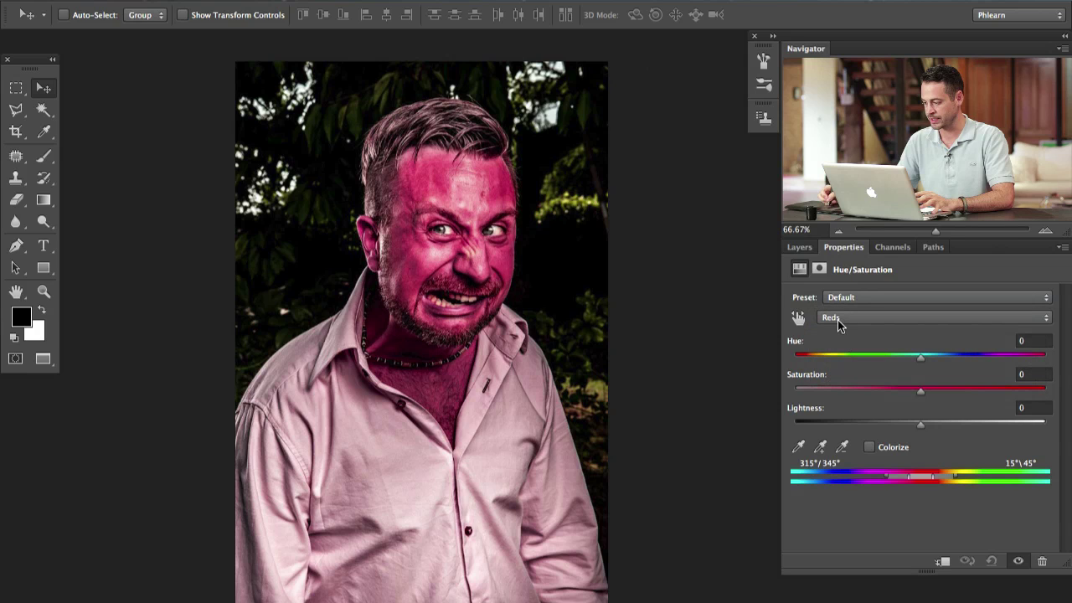
pyautogui.click(799, 447)
pyautogui.click(443, 185)
pyautogui.click(443, 186)
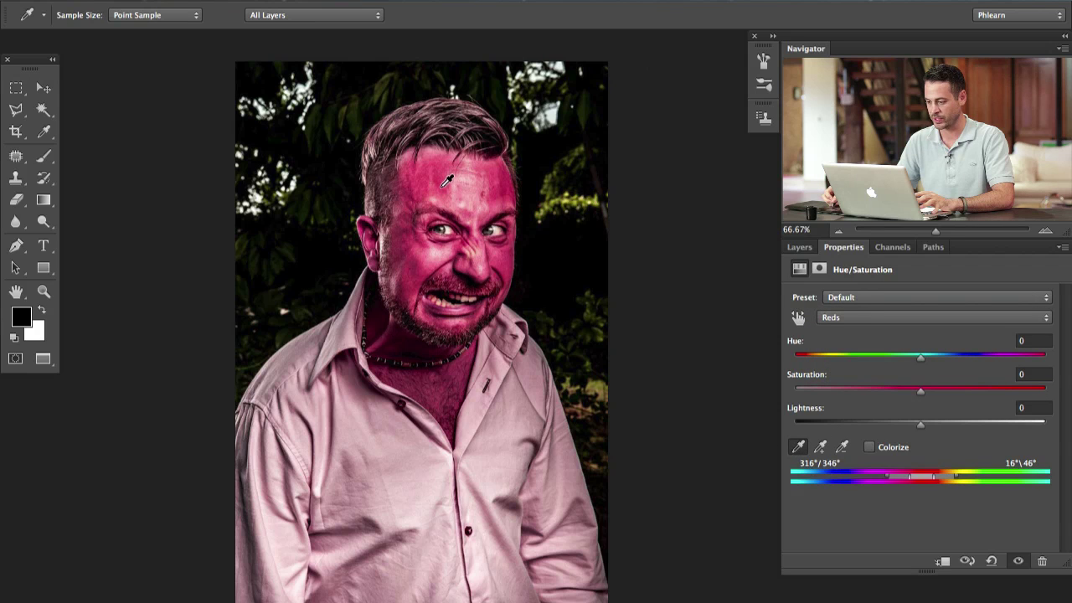
# Step: Set the Reds to Hue +14, Saturation +16 and Lightness -12 in the Hue/Saturation adjustment
pyautogui.moveTo(922, 358)
pyautogui.mouseDown()
pyautogui.moveTo(933, 357)
pyautogui.moveTo(904, 355)
pyautogui.mouseUp()
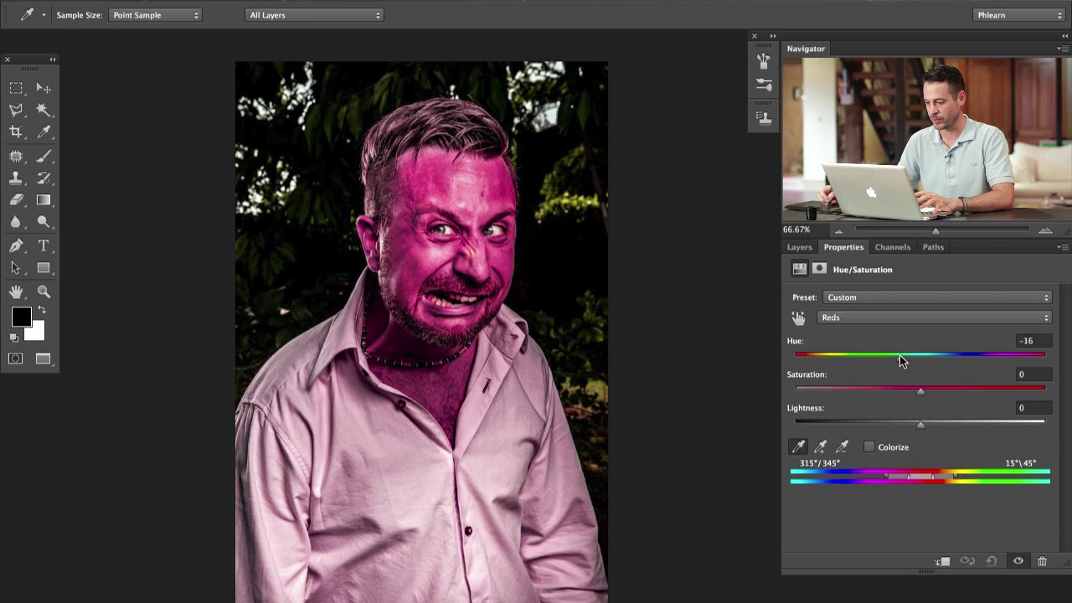
pyautogui.moveTo(899, 355); pyautogui.dragTo(933, 360)
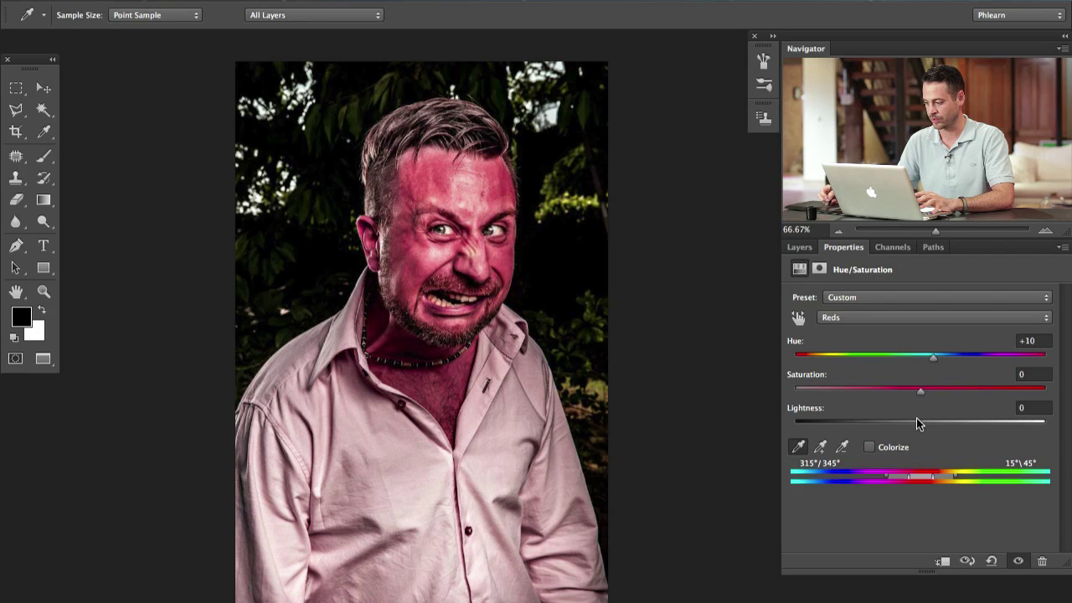
pyautogui.moveTo(923, 425); pyautogui.dragTo(947, 391)
pyautogui.moveTo(912, 423); pyautogui.dragTo(903, 425)
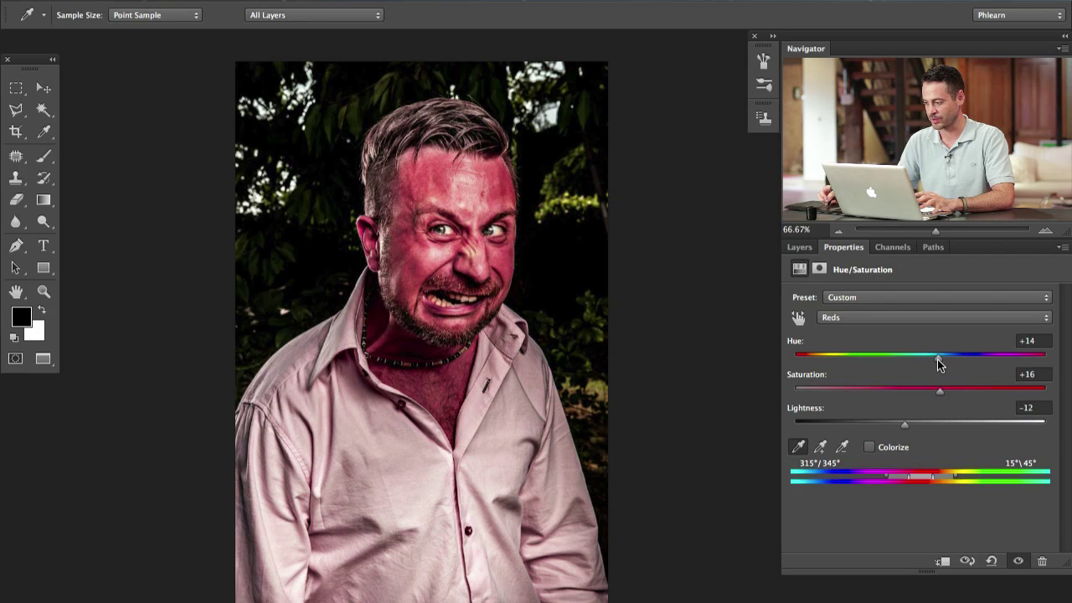
# Step: Toggle the visibility of the Hue/Saturation 1 layer to compare the skin color before and after the adjustment
pyautogui.click(799, 247)
pyautogui.click(794, 460)
pyautogui.click(796, 463)
pyautogui.click(796, 463)
pyautogui.click(796, 463)
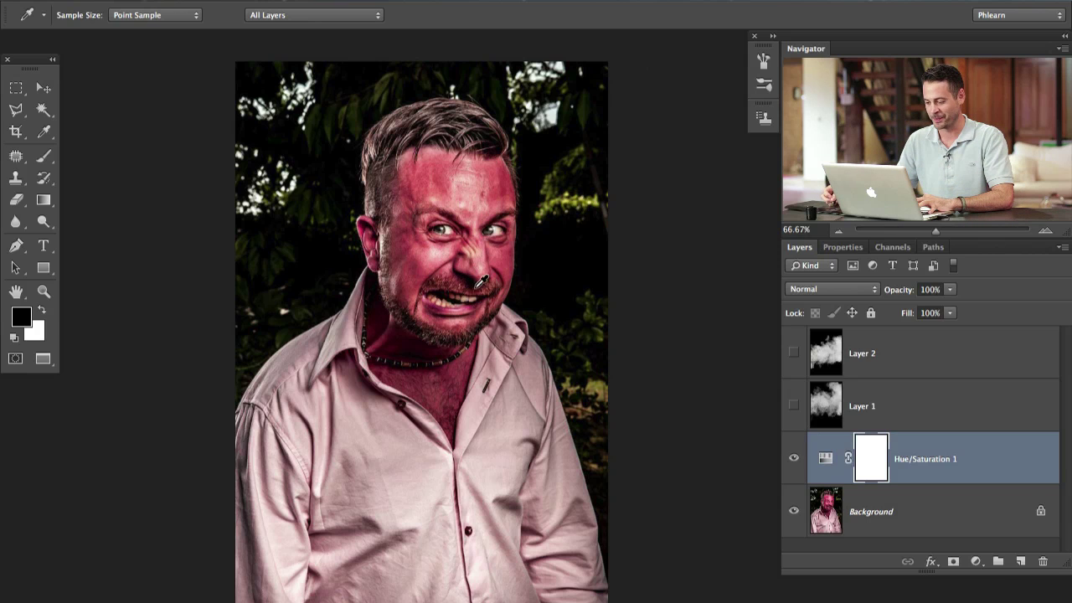
pyautogui.click(794, 459)
pyautogui.click(795, 458)
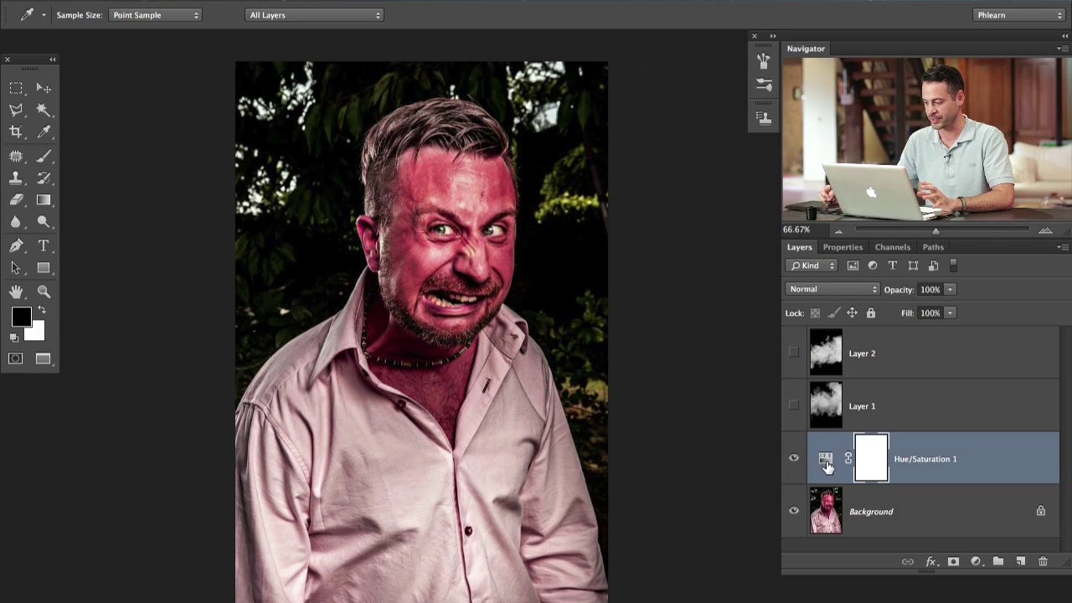
# Step: Show and select Layer 1, then shift its smoke down and to the left across the portrait
pyautogui.moveTo(567, 425); pyautogui.dragTo(713, 411)
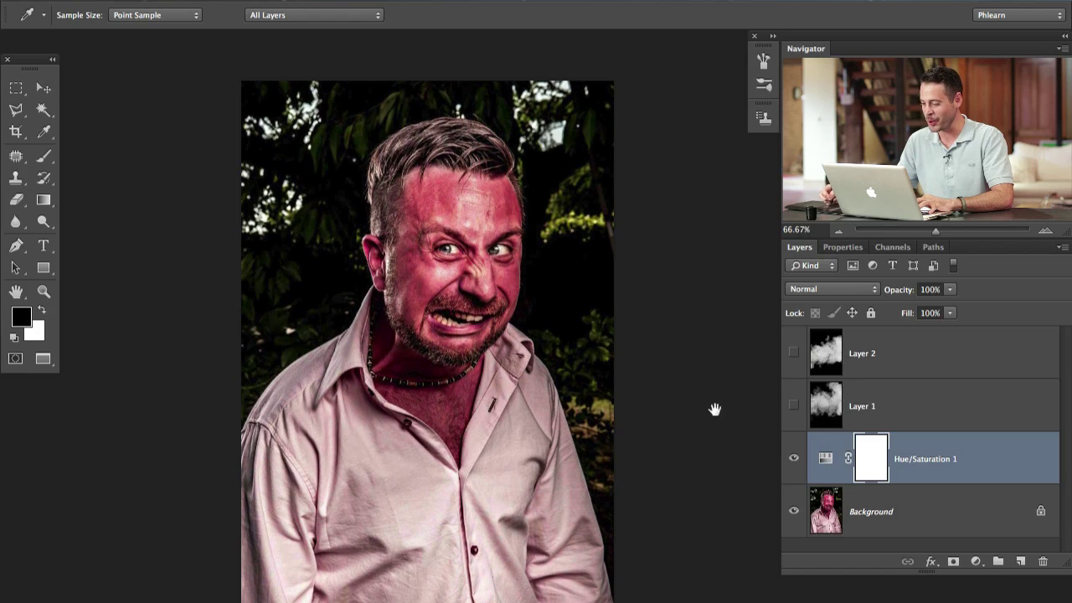
pyautogui.click(794, 406)
pyautogui.click(902, 414)
pyautogui.press('x')
pyautogui.press('v')
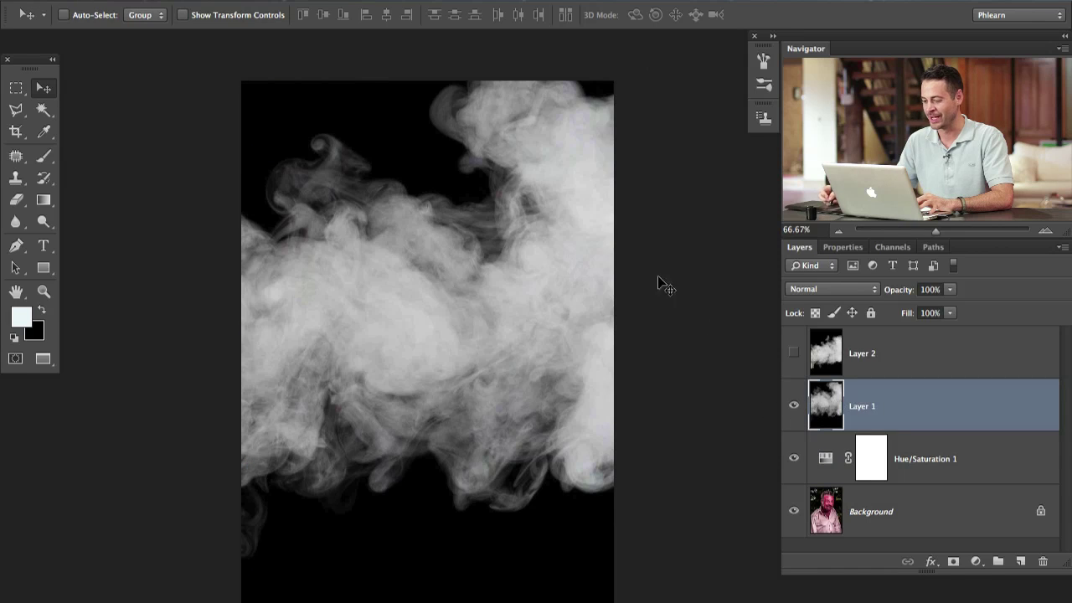
pyautogui.moveTo(492, 342); pyautogui.dragTo(450, 361)
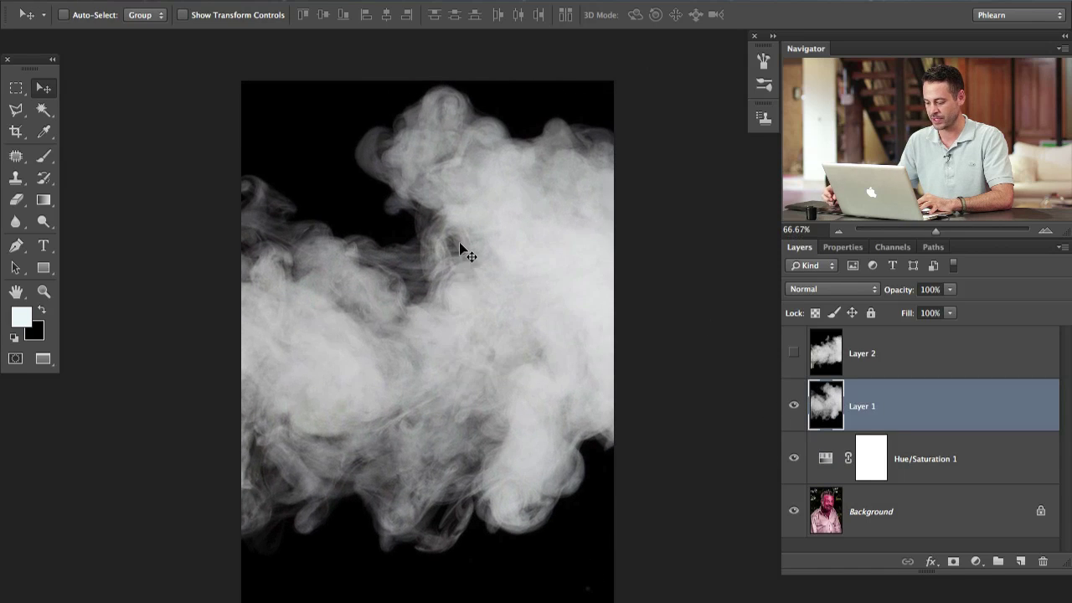
# Step: Scale Layer 1 proportionally to 24% and move the smoke over the man's collar and upper chest
pyautogui.hotkey('ctrl', 't')
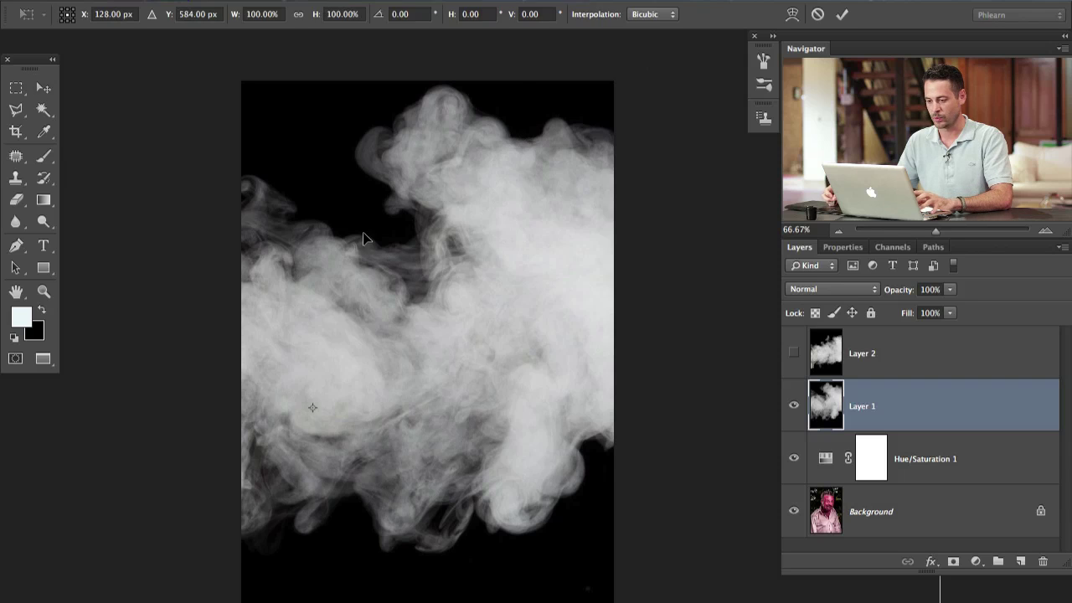
pyautogui.click(298, 14)
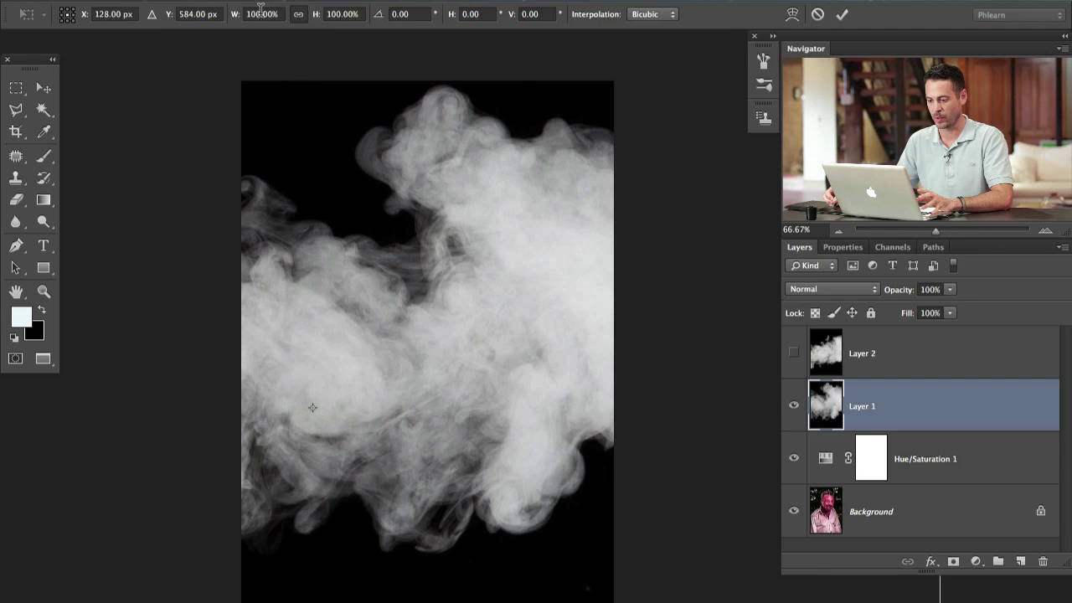
pyautogui.moveTo(318, 17); pyautogui.dragTo(254, 44)
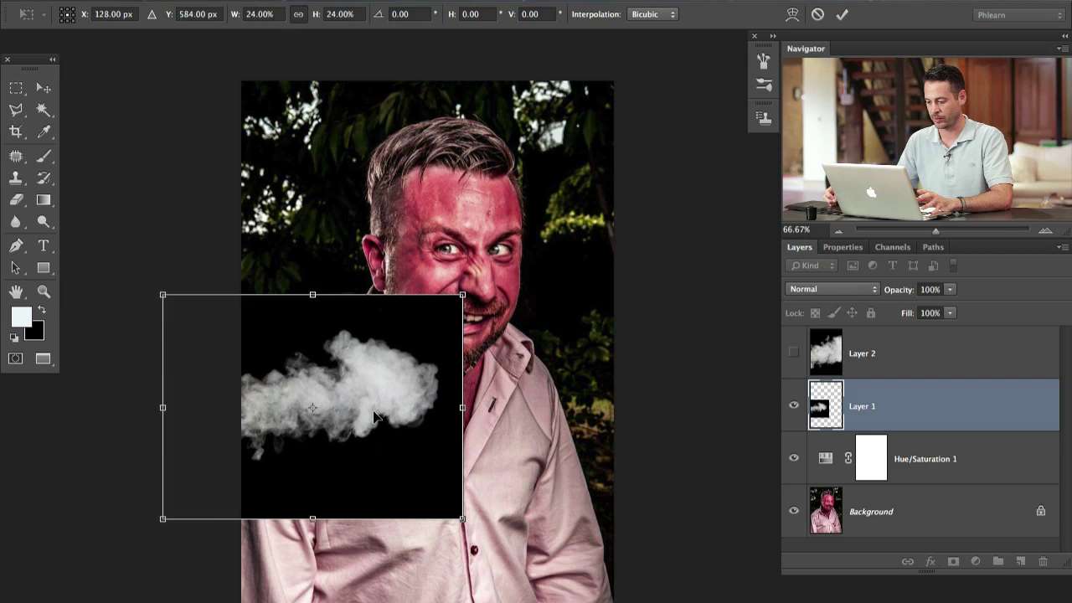
pyautogui.press('Return')
pyautogui.moveTo(360, 461); pyautogui.dragTo(485, 413)
# Step: Show Layer 2, scale it down proportionally to a similar size as Layer 1, and move it up over the man's head
pyautogui.click(794, 352)
pyautogui.click(864, 365)
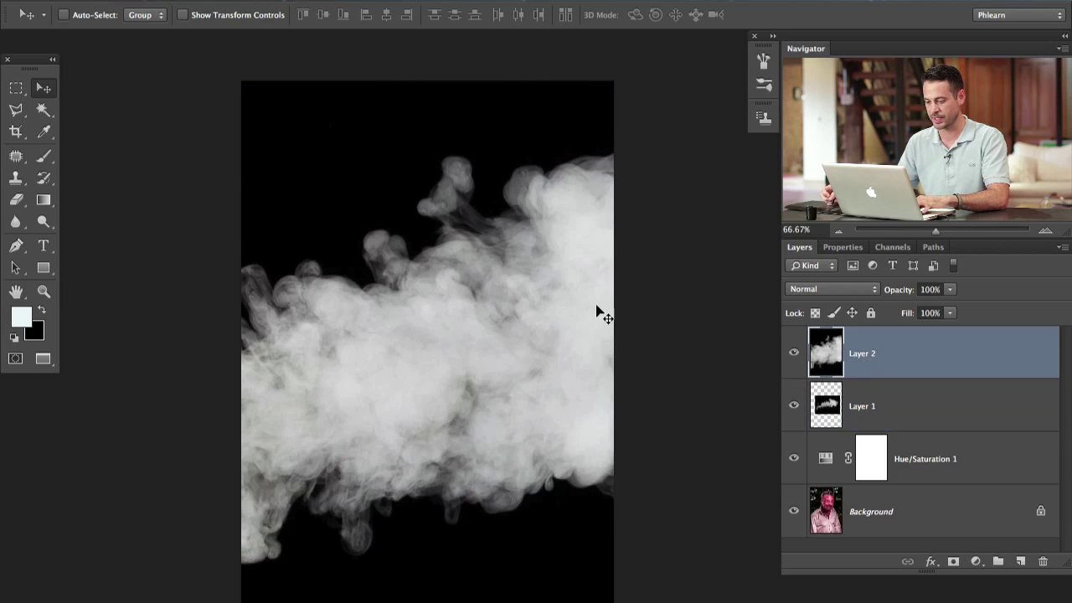
pyautogui.hotkey('ctrl', 't')
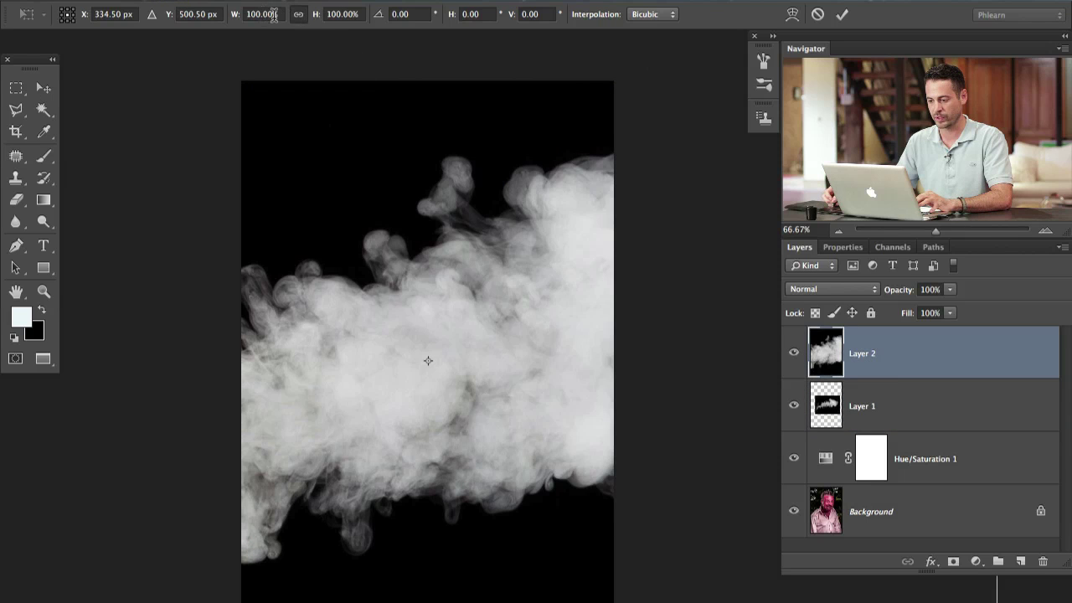
pyautogui.moveTo(319, 19); pyautogui.dragTo(260, 32)
pyautogui.press('Return')
pyautogui.moveTo(473, 415); pyautogui.dragTo(466, 244)
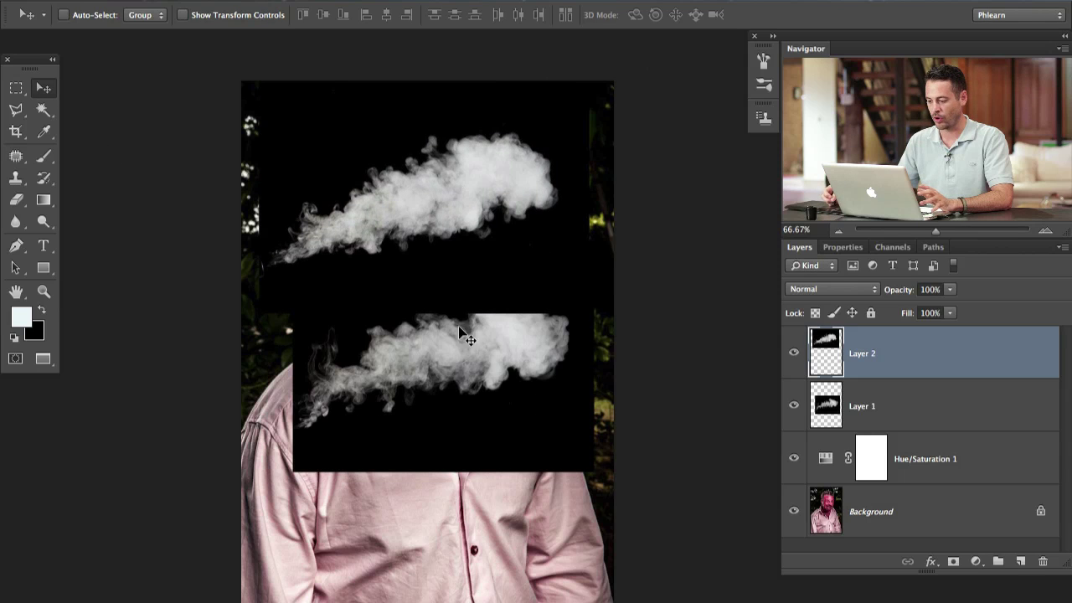
# Step: Set Layer 1's blend mode to Screen and position its smoke across the chest and beside the man's right-hand shoulder in the image
pyautogui.click(891, 410)
pyautogui.moveTo(498, 379); pyautogui.dragTo(483, 443)
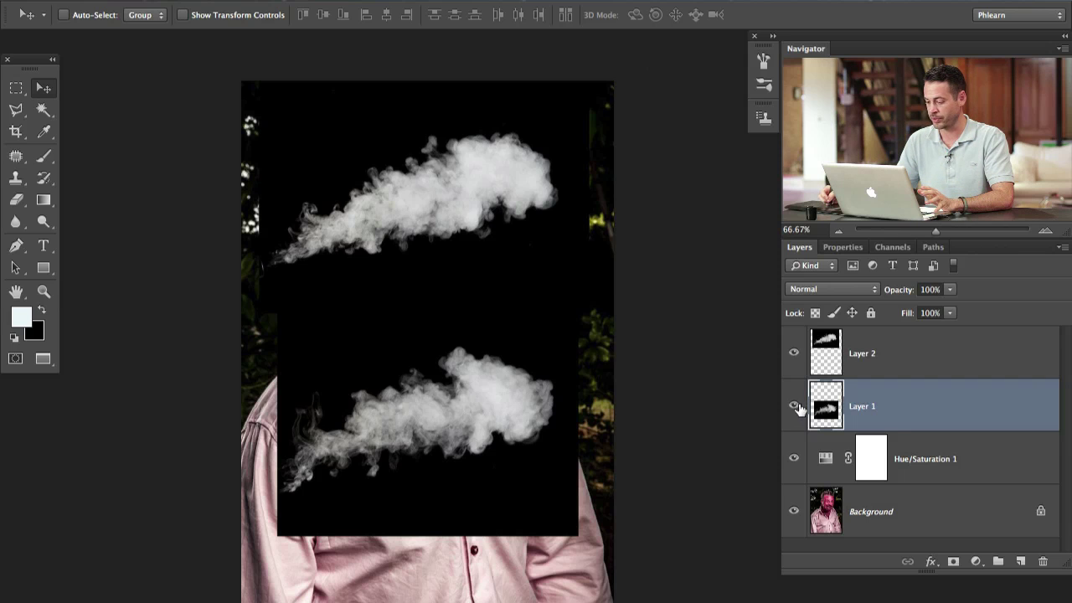
pyautogui.click(813, 289)
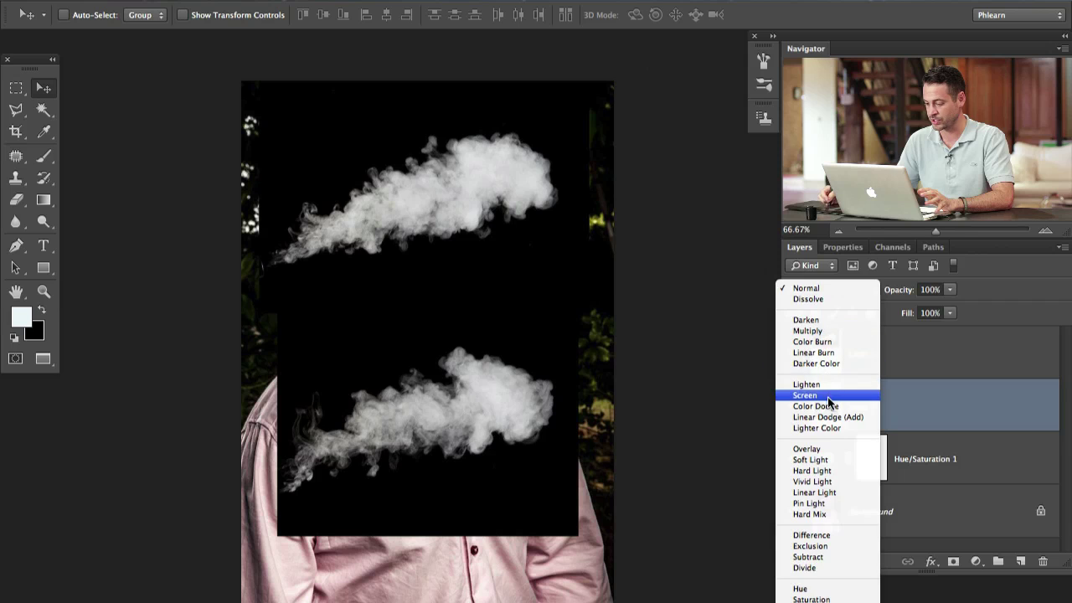
pyautogui.click(828, 397)
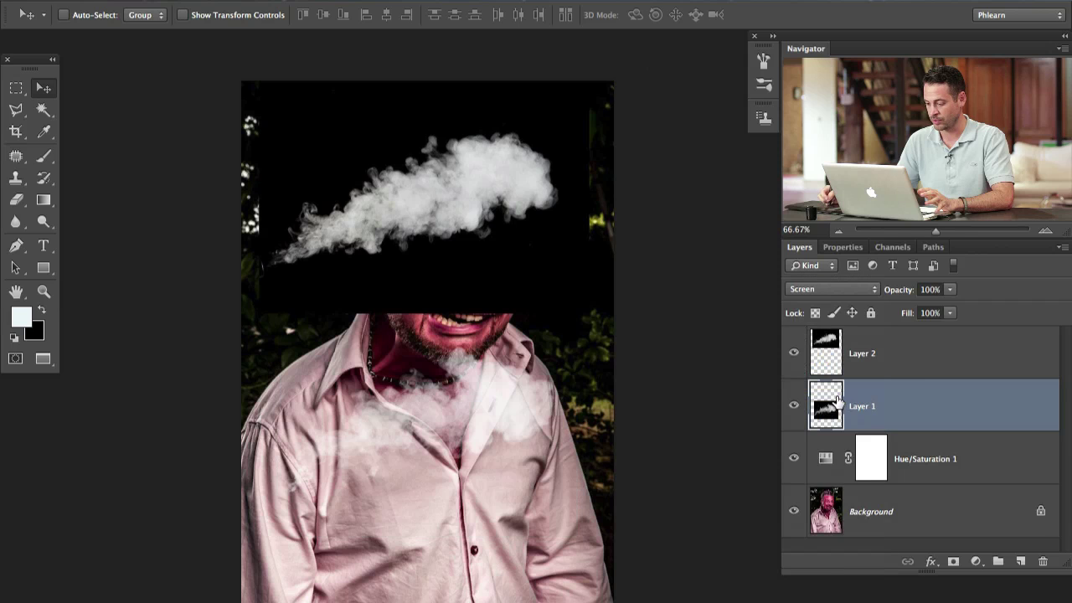
pyautogui.moveTo(468, 460); pyautogui.dragTo(544, 409)
# Step: Set Layer 2's blend mode to Screen and move its smoke down across the man's face
pyautogui.click(847, 362)
pyautogui.click(825, 289)
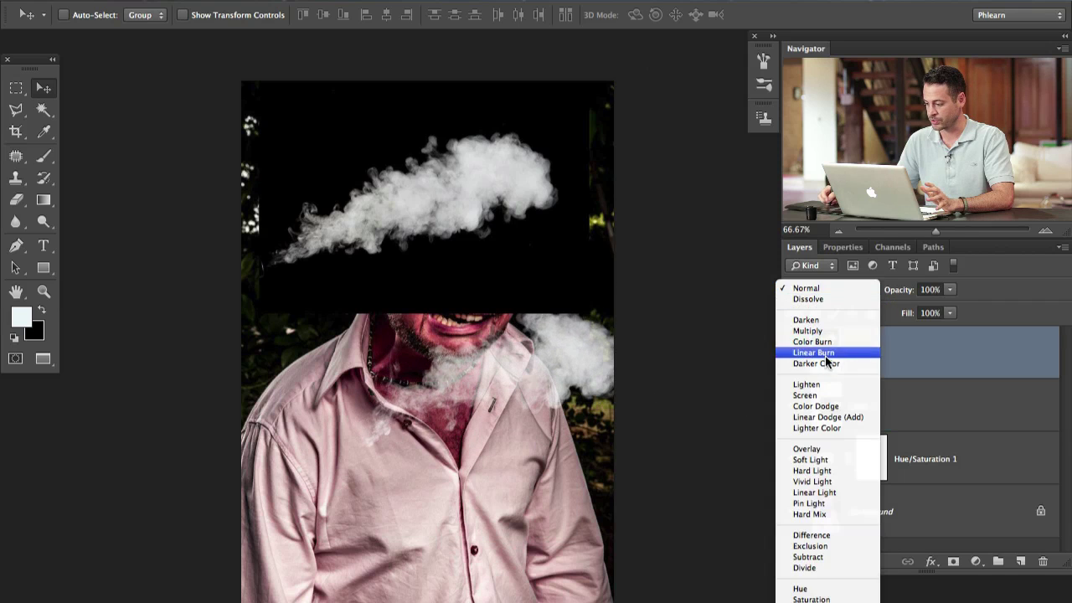
pyautogui.click(828, 395)
pyautogui.moveTo(462, 216); pyautogui.dragTo(452, 300)
pyautogui.moveTo(542, 366); pyautogui.dragTo(474, 264)
pyautogui.moveTo(544, 267); pyautogui.dragTo(510, 358)
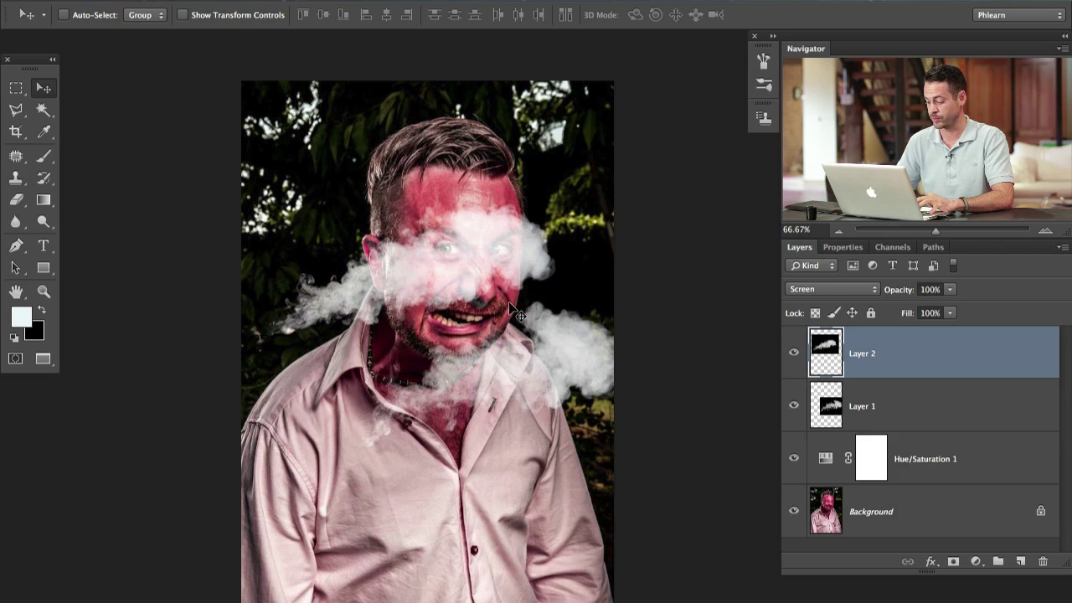
# Step: Reposition Layer 2's smoke across the man's eyes so it extends past both sides of his head
pyautogui.press('super+equal')
pyautogui.press('super+equal')
pyautogui.moveTo(560, 400); pyautogui.dragTo(325, 369)
pyautogui.moveTo(350, 340); pyautogui.dragTo(163, 159)
pyautogui.press('super+minus')
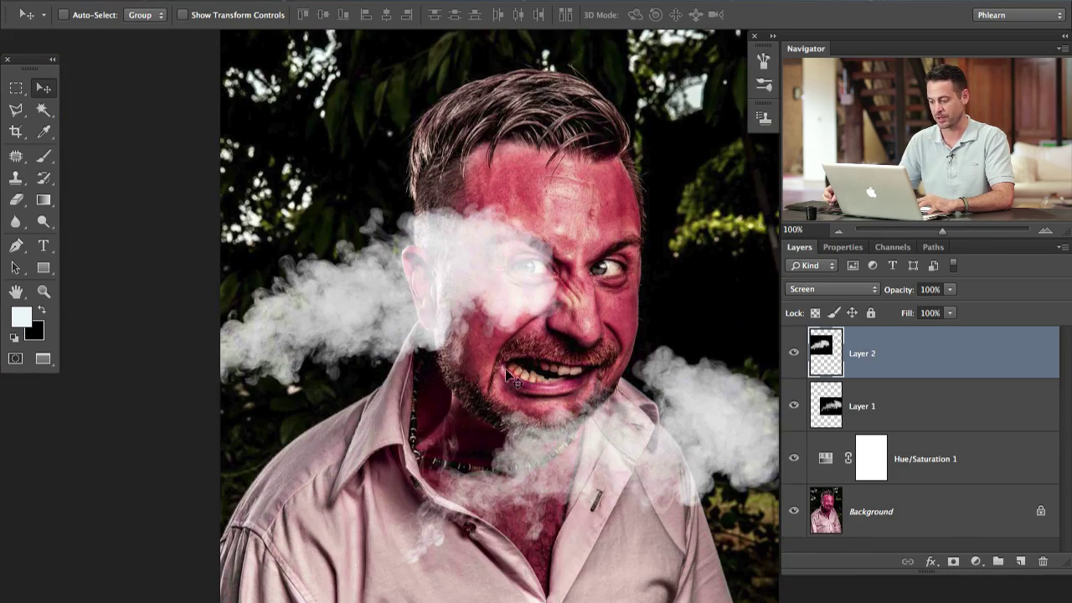
pyautogui.hscroll(3, 493, 375)
pyautogui.moveTo(379, 352); pyautogui.dragTo(549, 333)
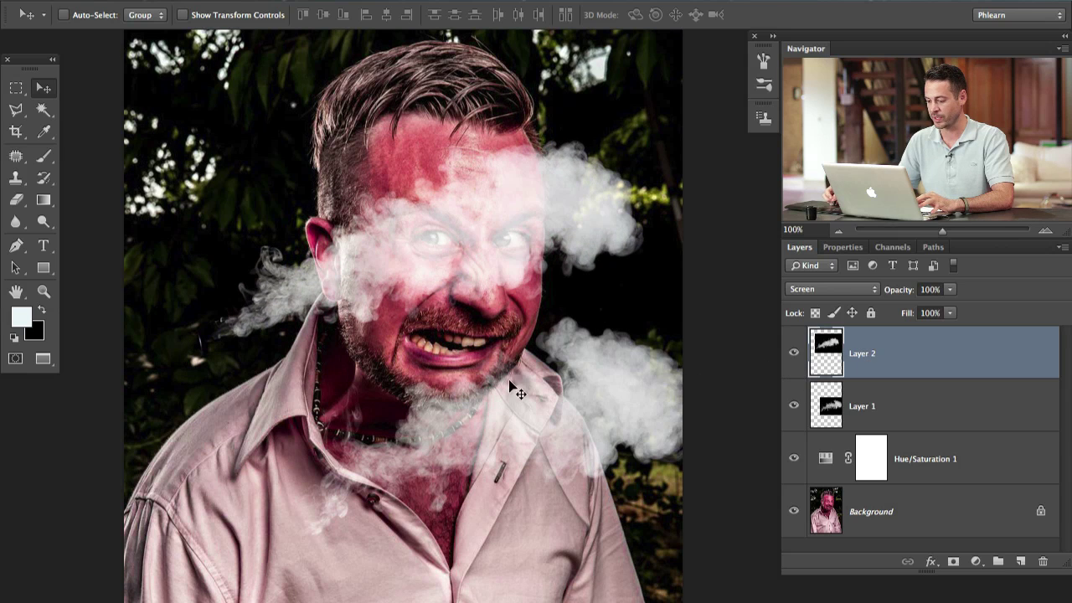
pyautogui.moveTo(467, 266); pyautogui.dragTo(469, 243)
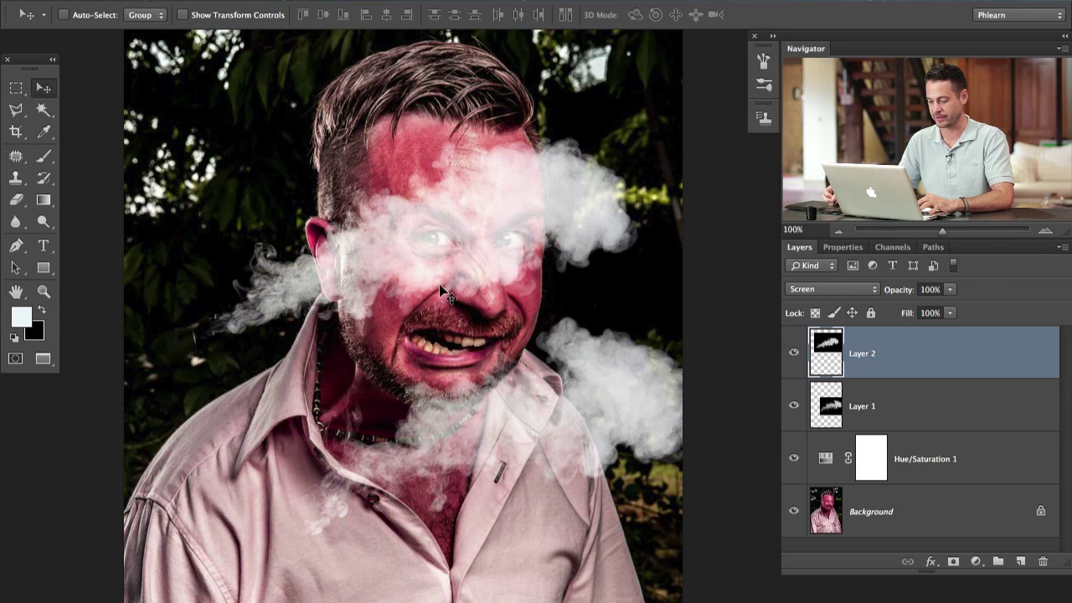
# Step: Rotate Layer 2 to about -163°, scale it down proportionally, and place its smoke beside the man's visible ear
pyautogui.press('super+t')
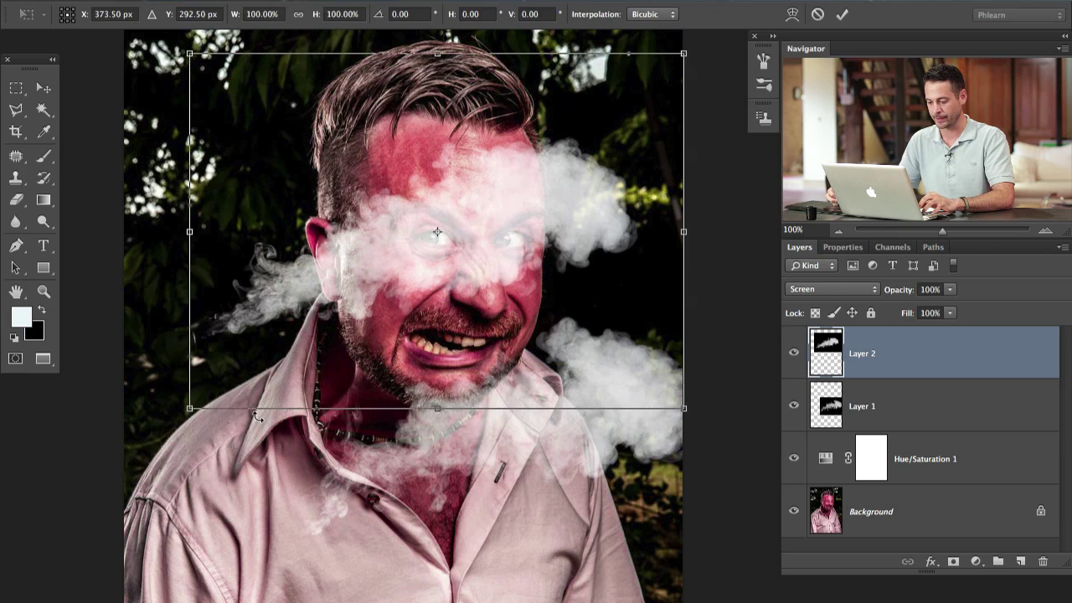
pyautogui.moveTo(154, 311); pyautogui.dragTo(609, 256)
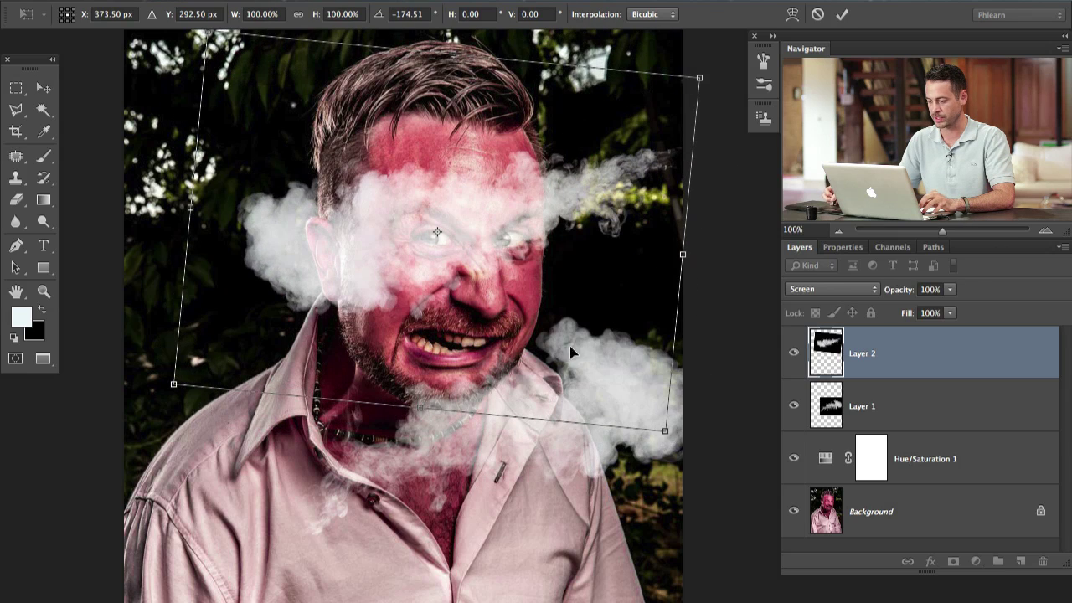
pyautogui.moveTo(311, 467); pyautogui.dragTo(124, 389)
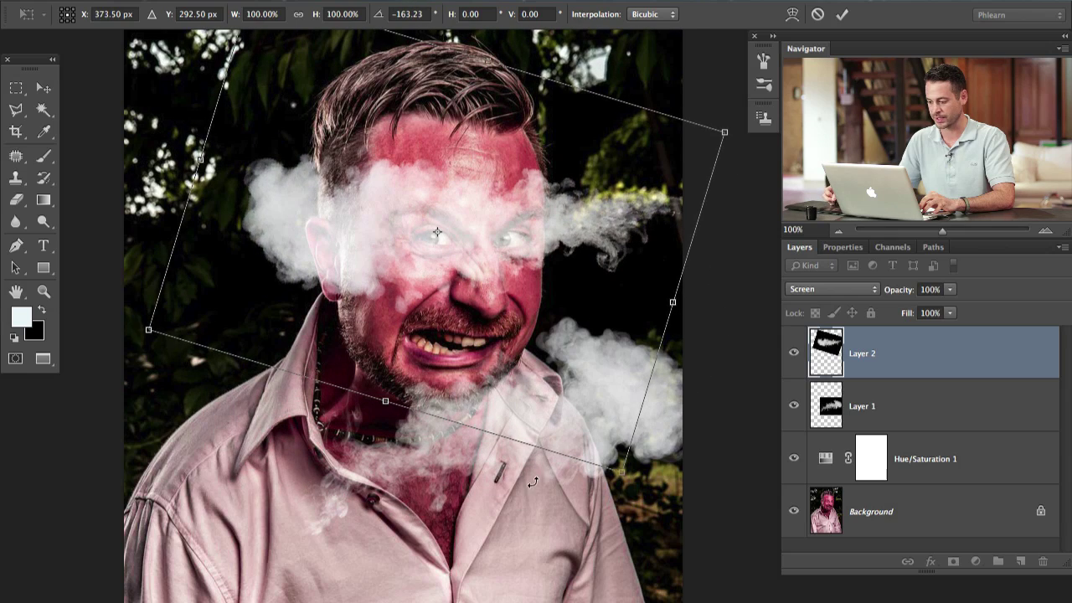
pyautogui.moveTo(622, 467); pyautogui.dragTo(269, 301)
pyautogui.moveTo(300, 386); pyautogui.dragTo(327, 276)
pyautogui.moveTo(401, 291)
pyautogui.mouseDown()
pyautogui.moveTo(408, 372)
pyautogui.moveTo(421, 266)
pyautogui.moveTo(404, 206)
pyautogui.moveTo(423, 285)
pyautogui.moveTo(415, 262)
pyautogui.moveTo(411, 293)
pyautogui.mouseUp()
pyautogui.press('Return')
# Step: Fine-tune Layer 2's placement so the narrow end of its smoke comes out of the visible ear
pyautogui.moveTo(284, 345); pyautogui.dragTo(300, 343)
pyautogui.hotkey('ctrl', 't')
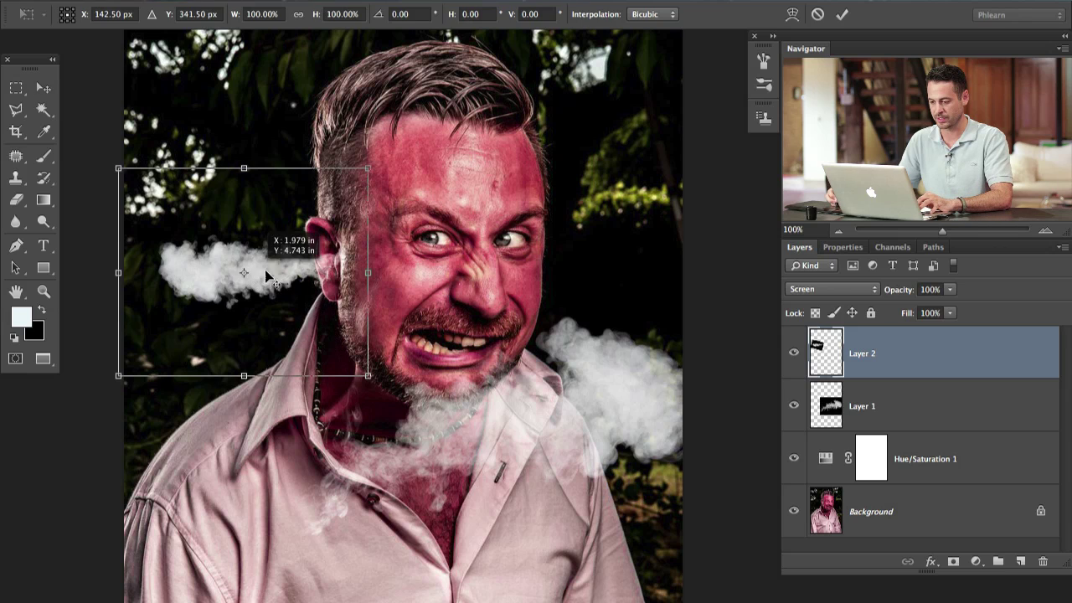
pyautogui.moveTo(401, 258); pyautogui.dragTo(408, 273)
pyautogui.press('Return')
# Step: Scale Layer 1 down to roughly the size of Layer 2's smoke and place it by the visible ear
pyautogui.click(829, 414)
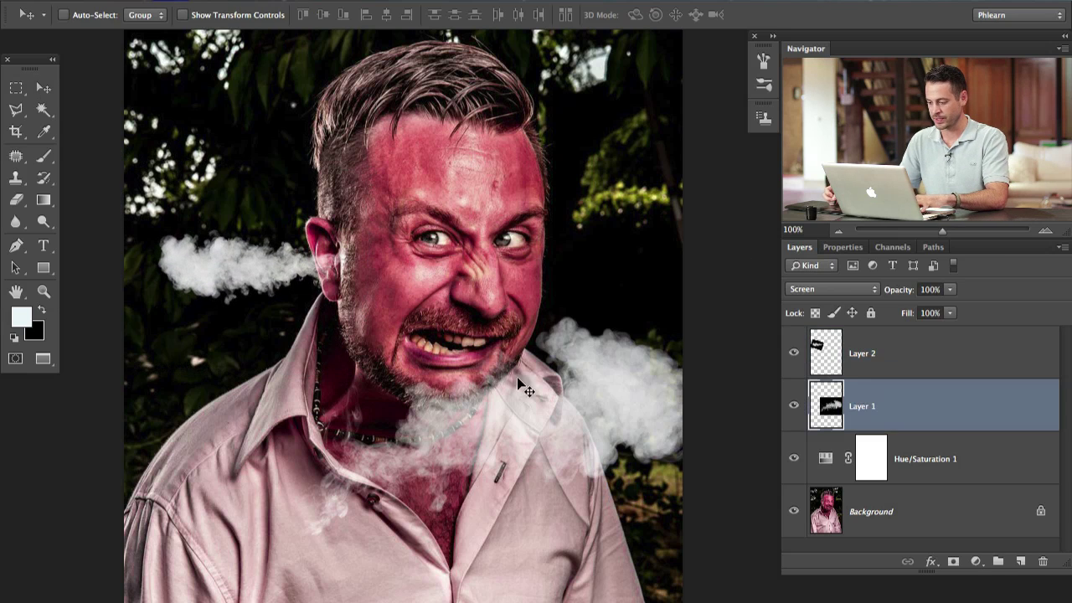
pyautogui.hotkey('ctrl', 't')
pyautogui.moveTo(624, 461); pyautogui.dragTo(438, 306)
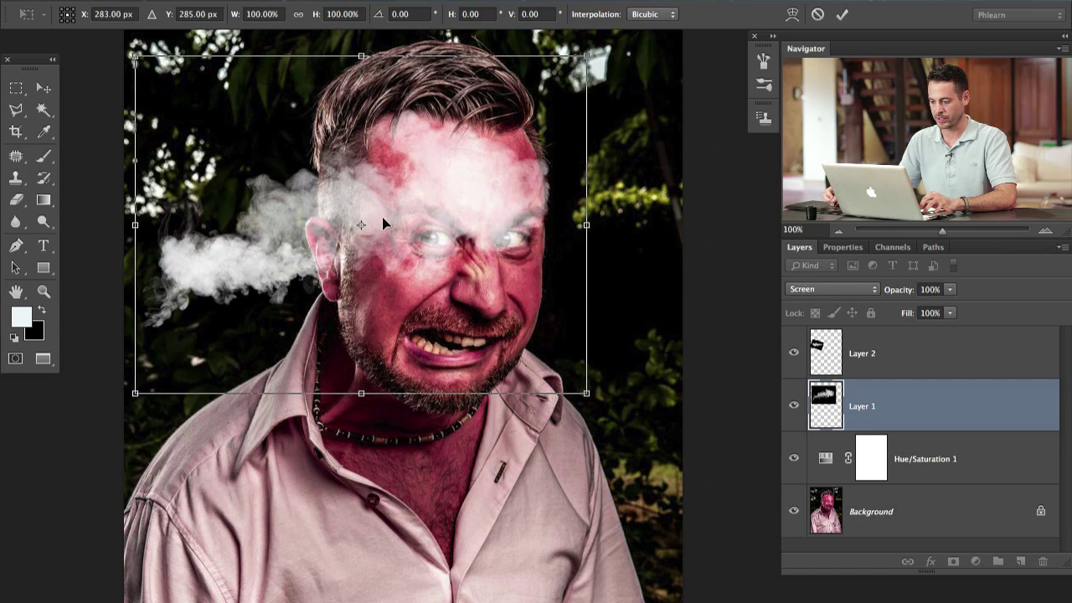
pyautogui.moveTo(586, 56); pyautogui.dragTo(329, 405)
pyautogui.moveTo(274, 558); pyautogui.dragTo(295, 513)
pyautogui.press('Return')
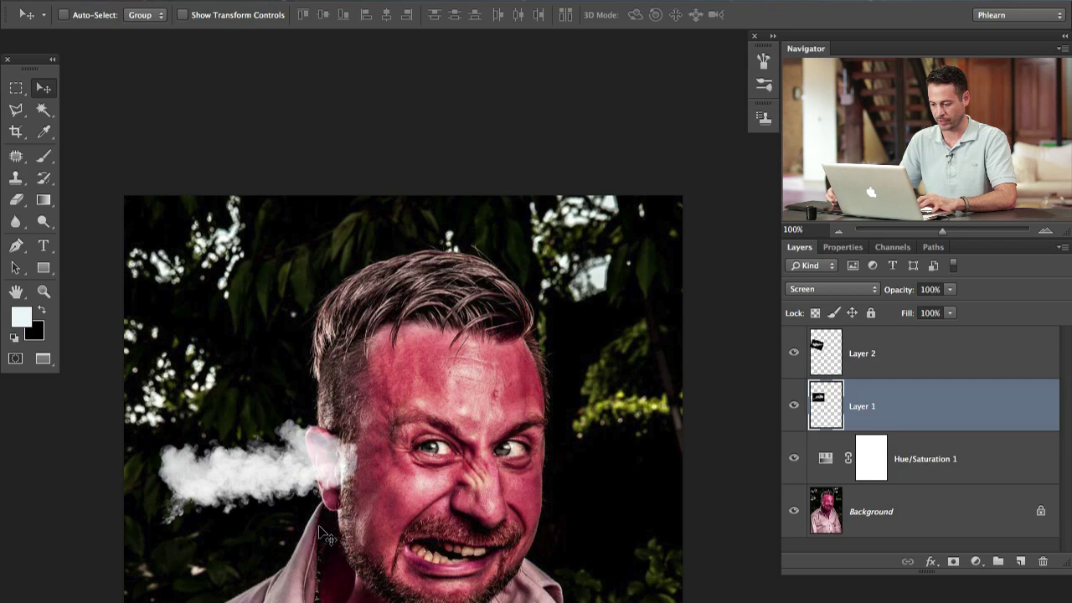
# Step: Move Layer 1's smoke to the opposite side of the head at ear height, slightly overlapping the cheek
pyautogui.scroll(-5, 326, 511)
pyautogui.moveTo(352, 351); pyautogui.dragTo(575, 306)
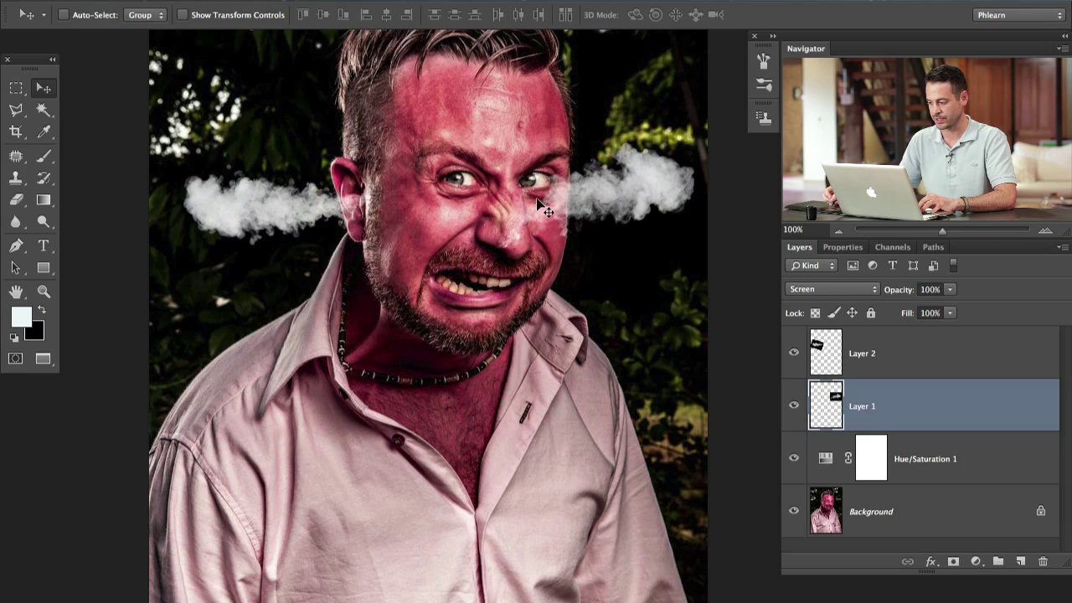
pyautogui.moveTo(616, 249); pyautogui.dragTo(576, 255)
# Step: Toggle the visibility of Layer 2 and Layer 1 off and on to check each side's smoke
pyautogui.click(794, 352)
pyautogui.click(794, 353)
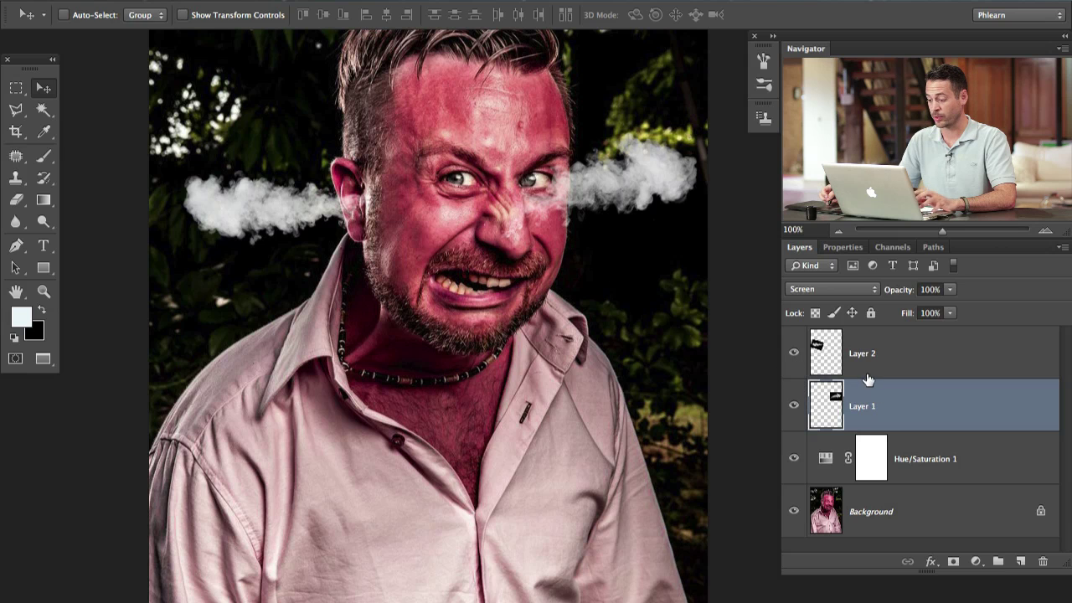
pyautogui.hscroll(3, 643, 367)
pyautogui.click(794, 408)
pyautogui.click(794, 411)
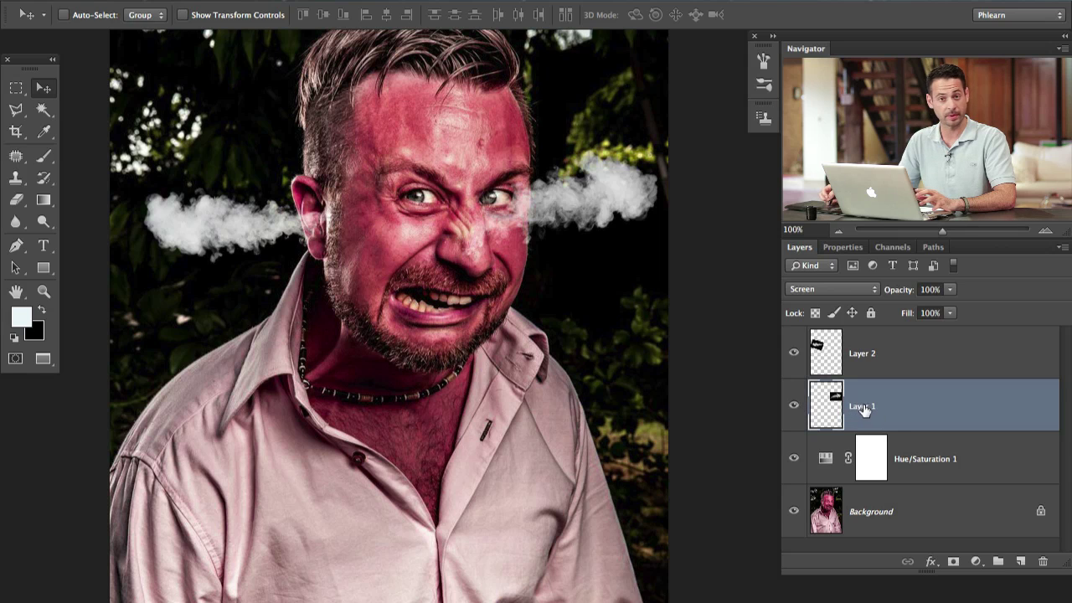
# Step: Duplicate Layer 1 and scale the copy down over the part of the smoke nearest the face
pyautogui.hotkey('ctrl', 'j')
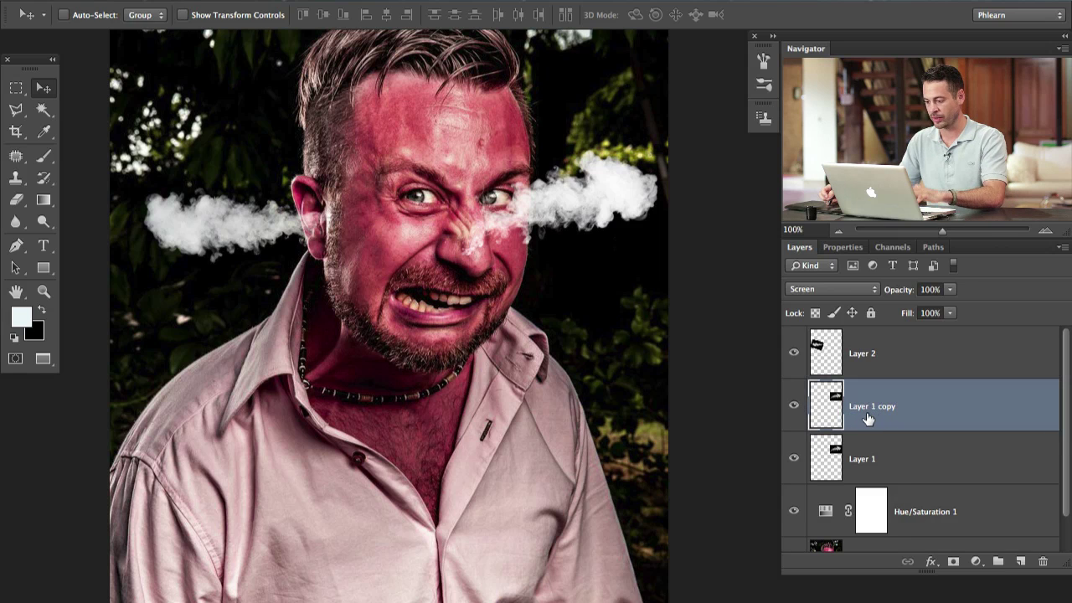
pyautogui.moveTo(597, 300); pyautogui.dragTo(574, 276)
pyautogui.hotkey('ctrl', 't')
pyautogui.press('Return')
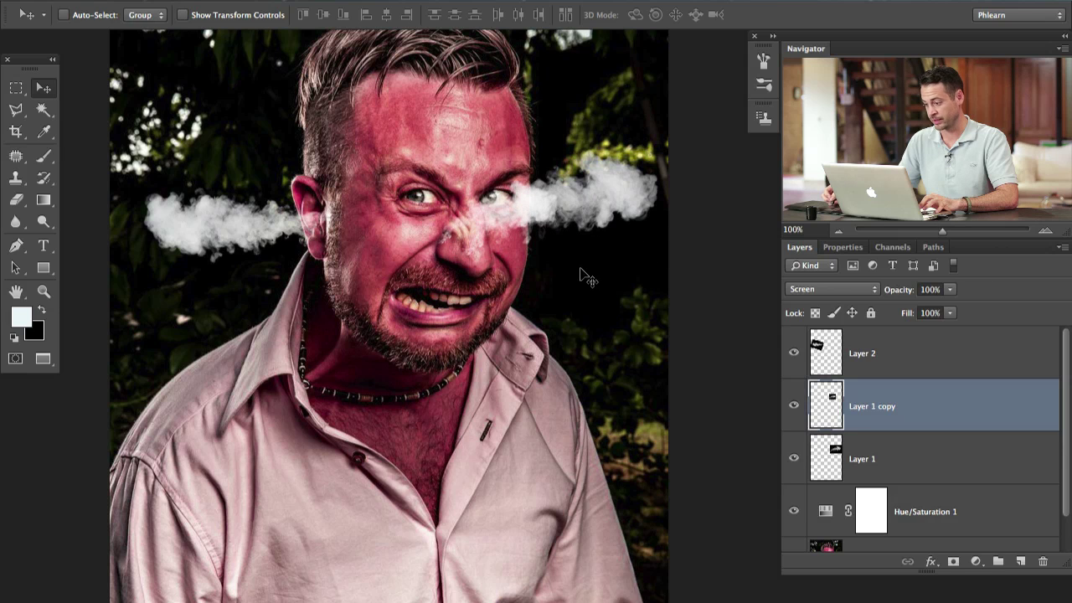
# Step: Shrink Layer 1 copy further, place it where the smoke meets the face, and set its opacity to 60%
pyautogui.hotkey('ctrl', 't')
pyautogui.moveTo(592, 163); pyautogui.dragTo(549, 225)
pyautogui.press('Return')
pyautogui.moveTo(551, 298)
pyautogui.mouseDown()
pyautogui.moveTo(596, 266)
pyautogui.moveTo(559, 282)
pyautogui.mouseUp()
pyautogui.hotkey('ctrl', 't')
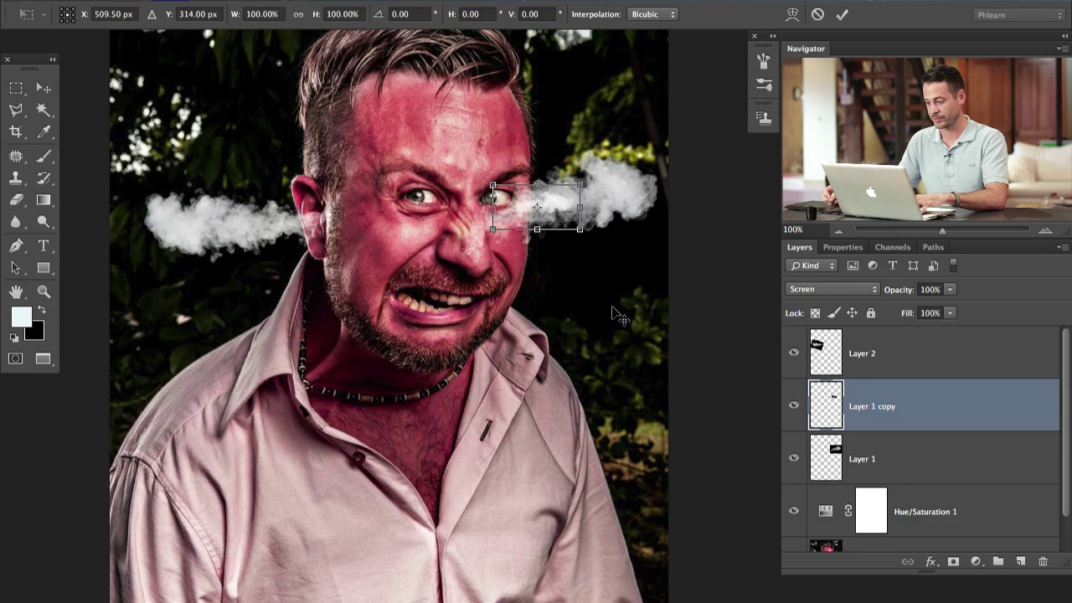
pyautogui.press('Return')
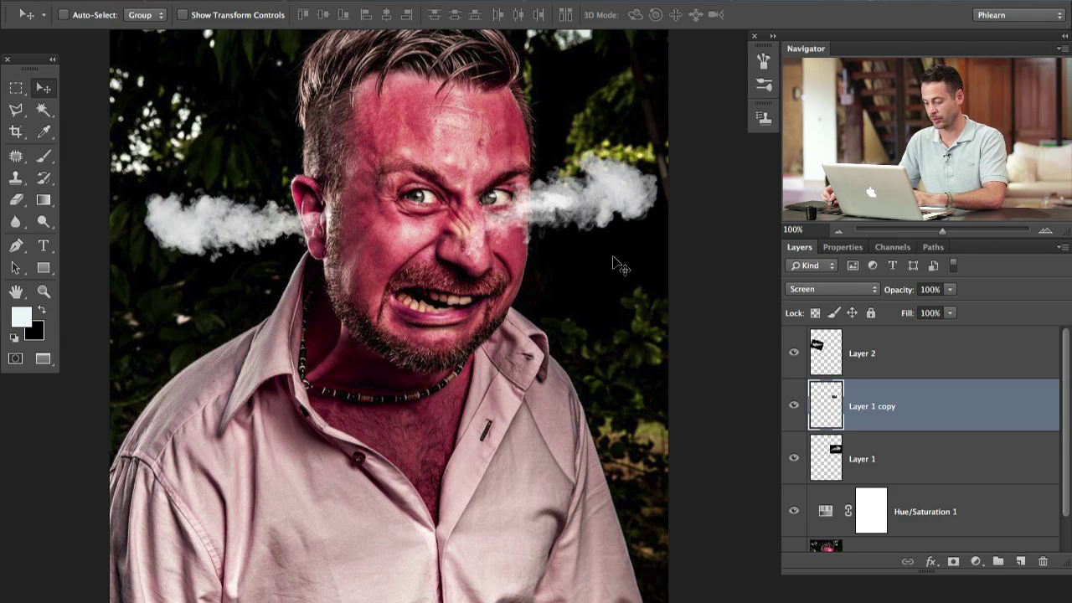
pyautogui.press('Right')
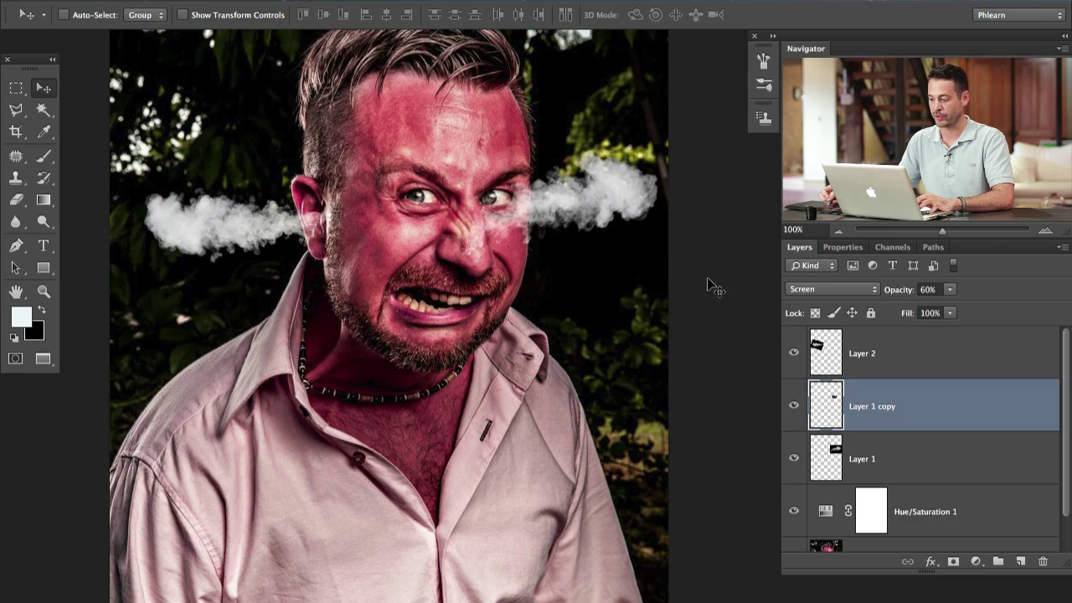
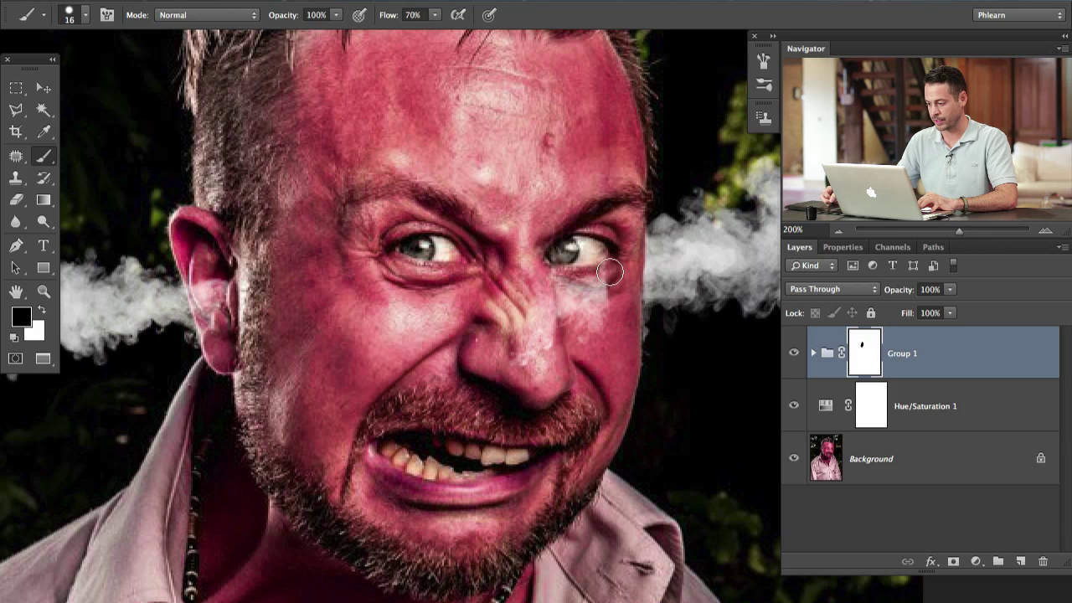
# Step: Paint black on Group 1's mask to hide the smoke covering the cheek, under-eye area and nose
pyautogui.moveTo(610, 273)
pyautogui.mouseDown()
pyautogui.moveTo(568, 318)
pyautogui.moveTo(574, 263)
pyautogui.moveTo(556, 271)
pyautogui.moveTo(533, 229)
pyautogui.moveTo(498, 297)
pyautogui.moveTo(494, 358)
pyautogui.mouseUp()
pyautogui.press(']')
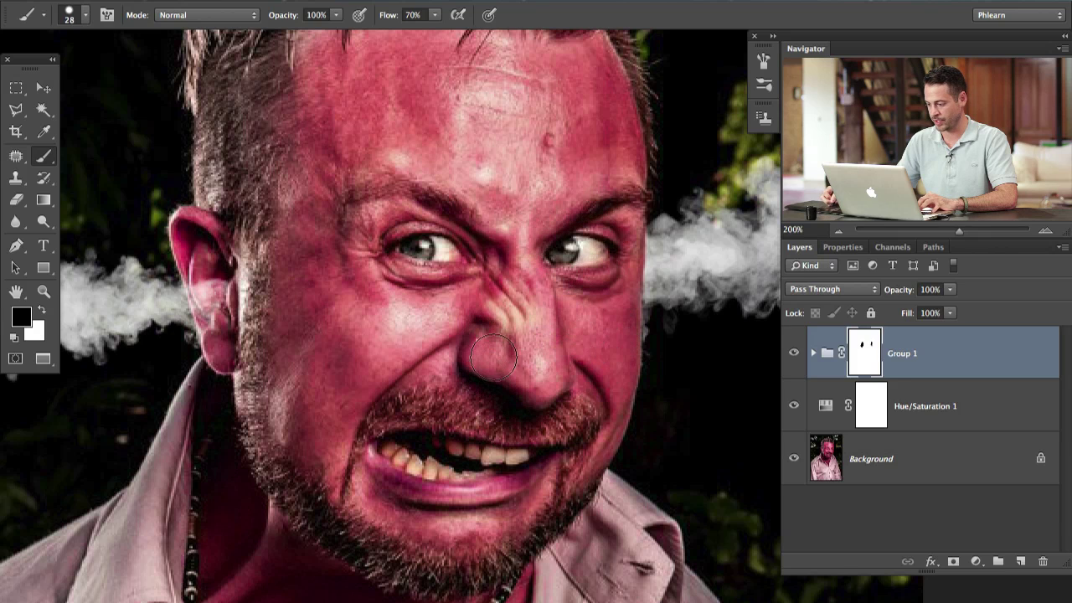
pyautogui.hscroll(3, 486, 336)
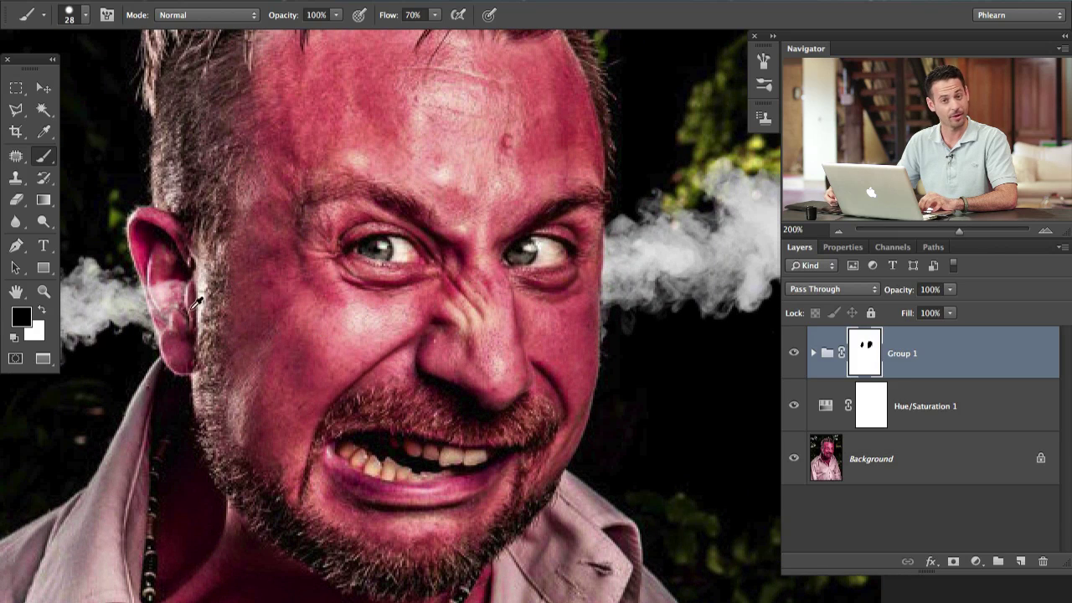
# Step: Refine Group 1's mask along the far edge of the face, alternating white and black with different brush sizes
pyautogui.press('[')
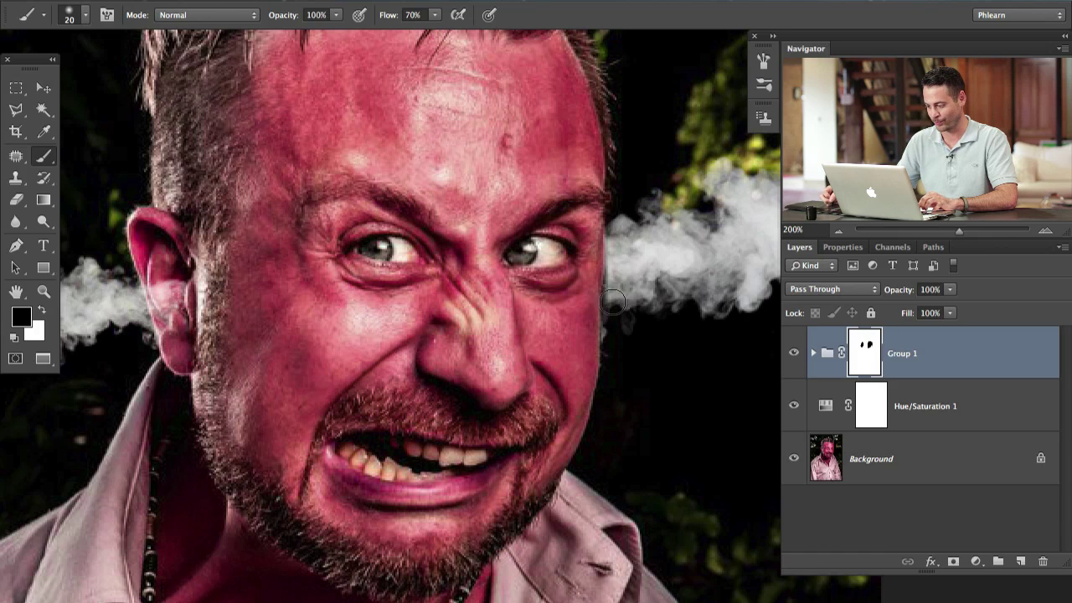
pyautogui.press('x')
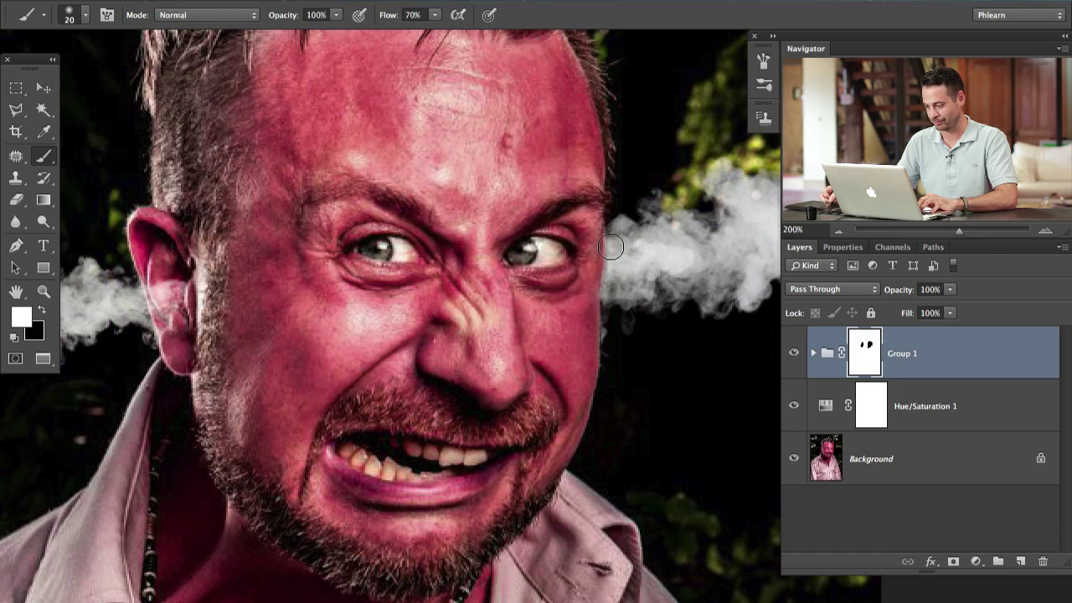
pyautogui.moveTo(605, 294); pyautogui.dragTo(617, 300)
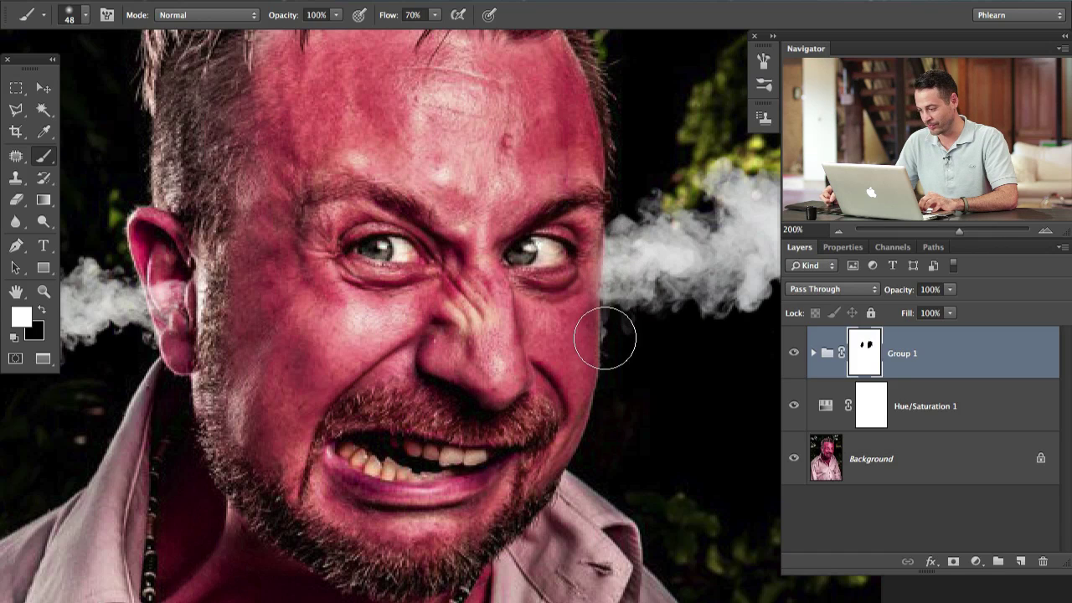
pyautogui.moveTo(586, 288)
pyautogui.mouseDown()
pyautogui.moveTo(601, 290)
pyautogui.moveTo(570, 289)
pyautogui.mouseUp()
pyautogui.press('x')
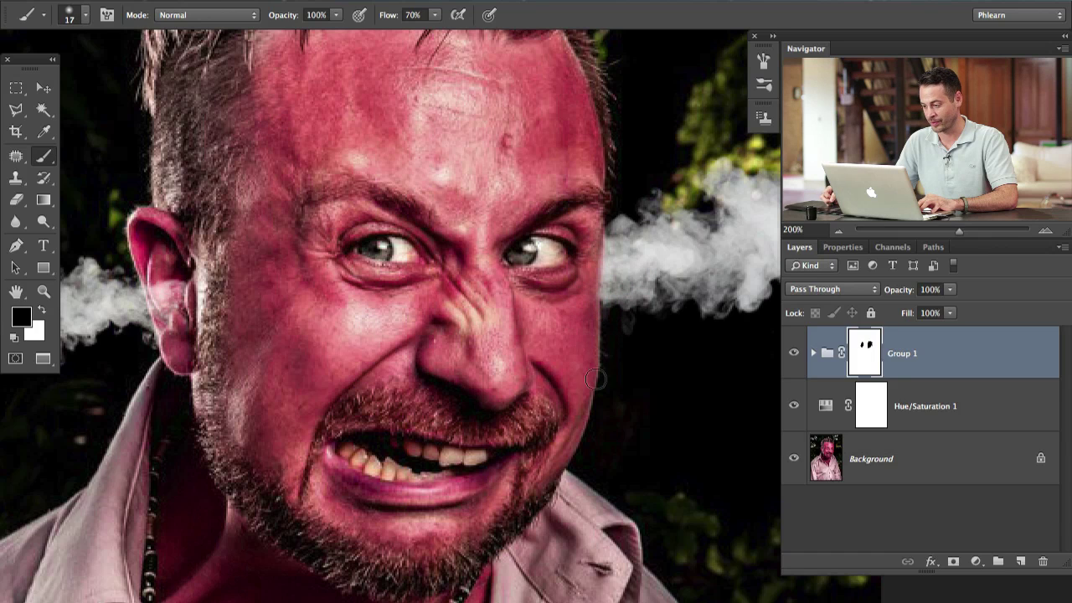
pyautogui.press('x')
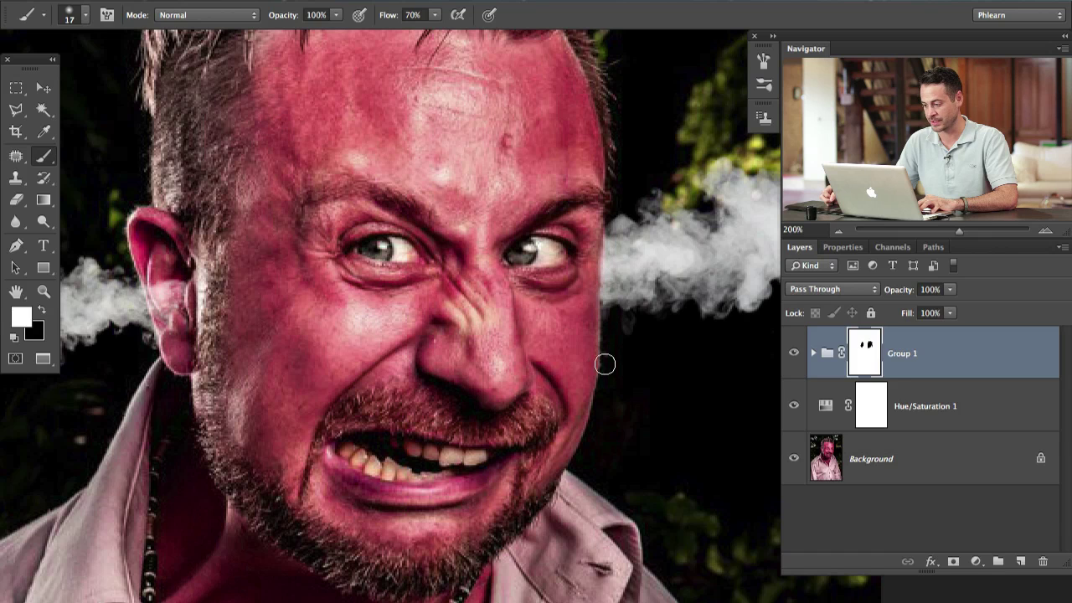
pyautogui.press('x')
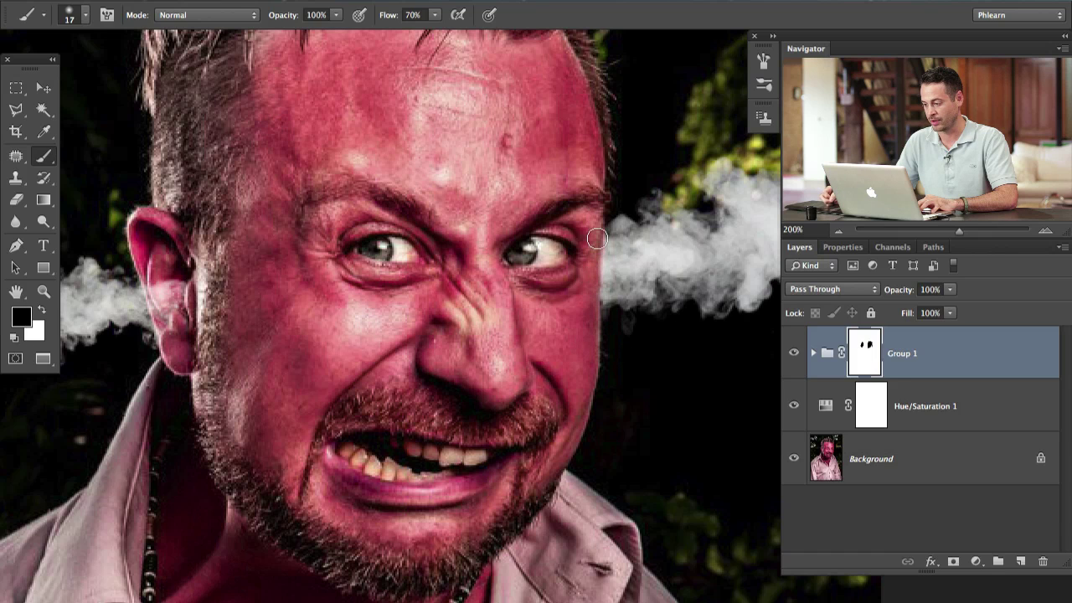
# Step: Toggle Group 1's visibility off and on to compare the portrait with and without the smoke
pyautogui.hotkey('ctrl', '-')
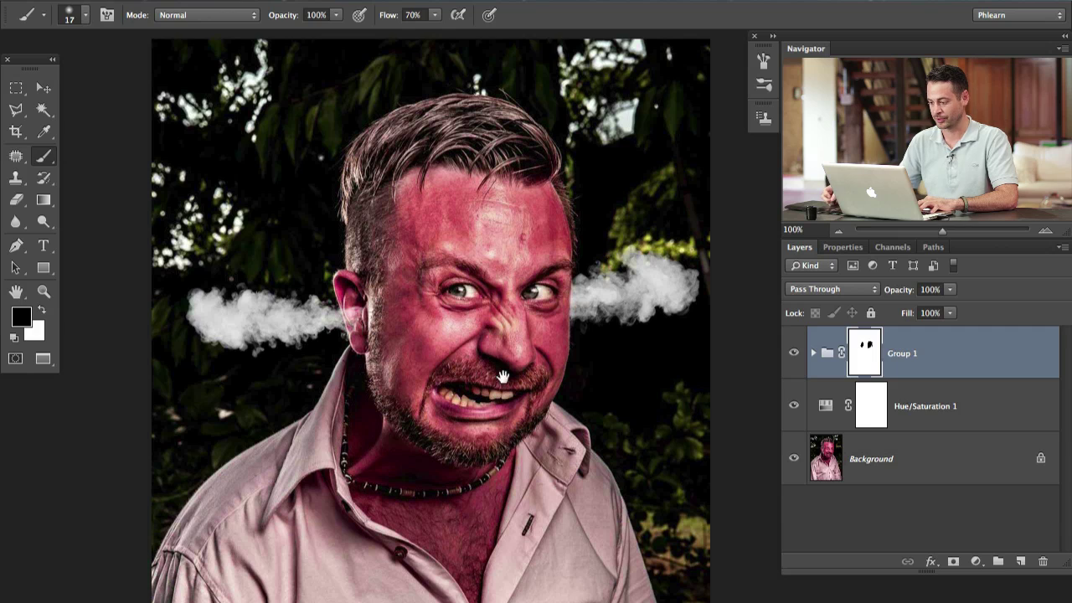
pyautogui.moveTo(503, 377); pyautogui.dragTo(475, 339)
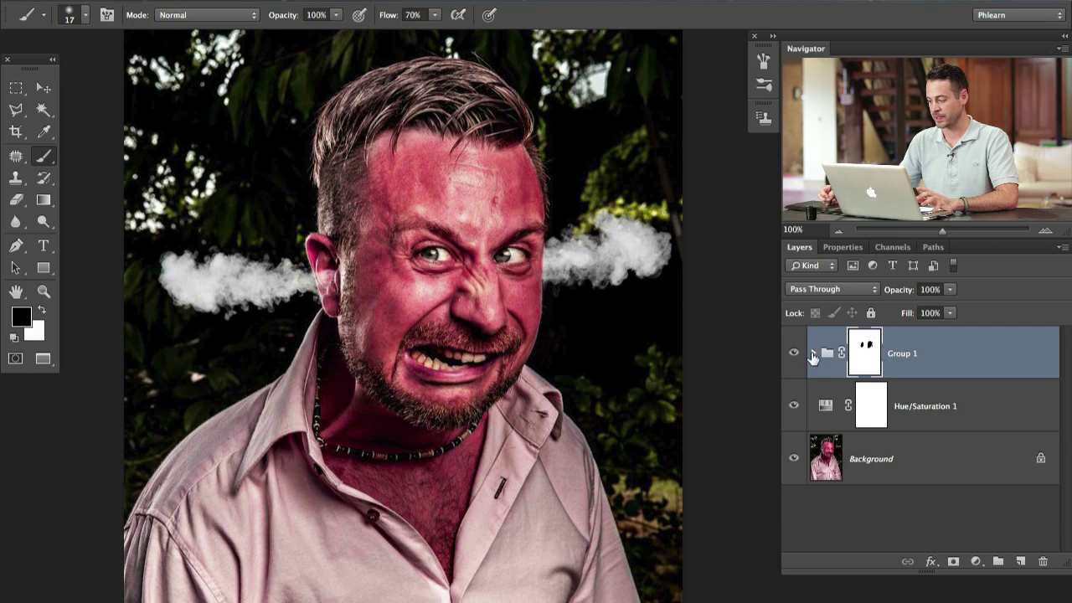
pyautogui.click(794, 354)
pyautogui.click(794, 354)
pyautogui.click(794, 353)
pyautogui.click(794, 354)
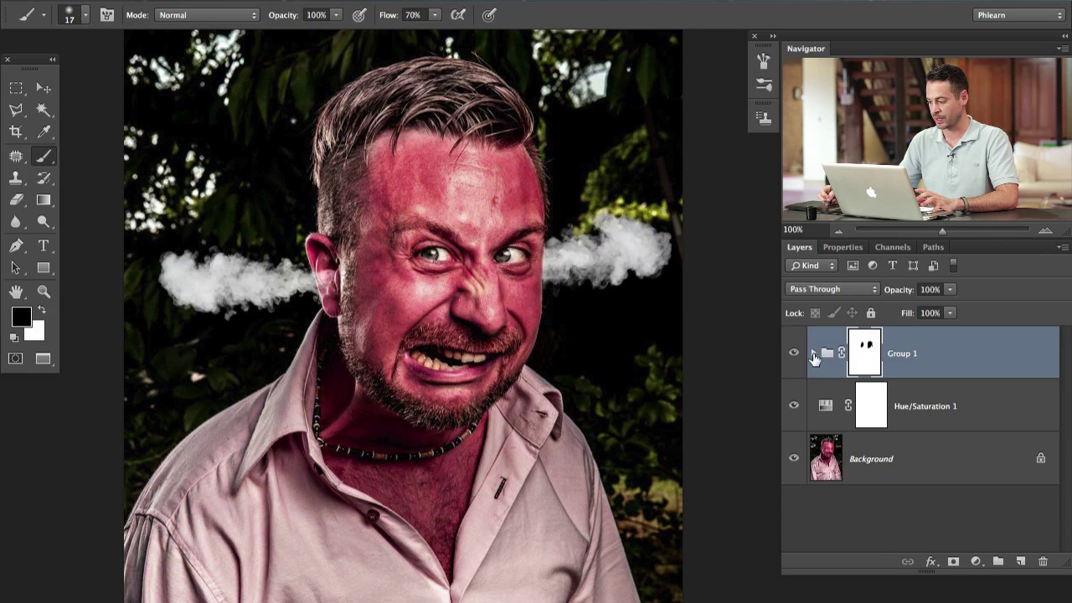
# Step: Expand Group 1, check Layer 1 by toggling its visibility, and select Layer 1 with the Move tool
pyautogui.click(814, 355)
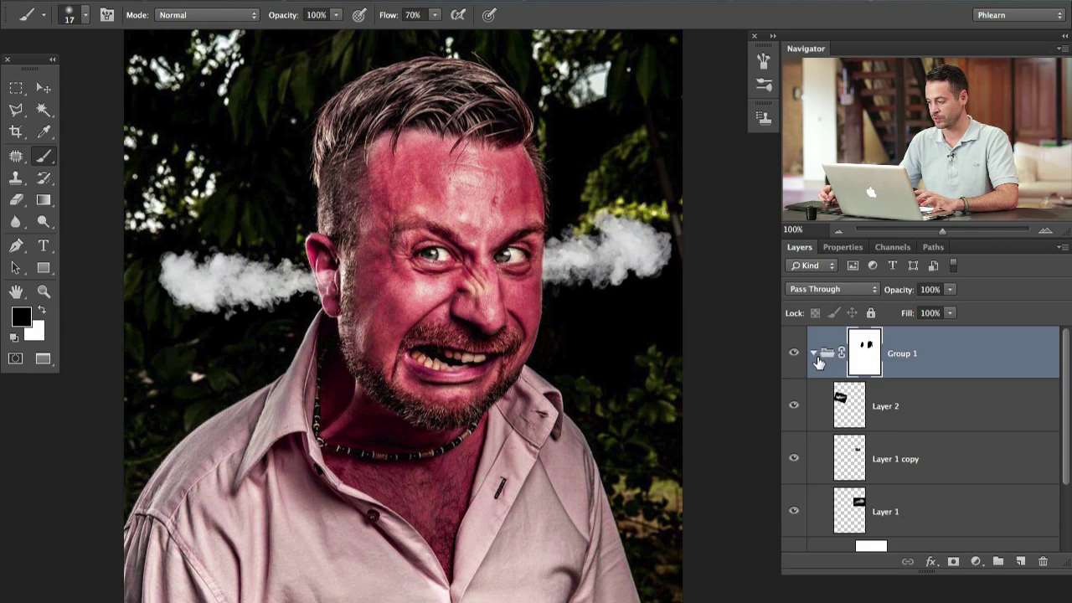
pyautogui.click(794, 513)
pyautogui.click(794, 513)
pyautogui.click(897, 513)
pyautogui.press('x')
pyautogui.press('v')
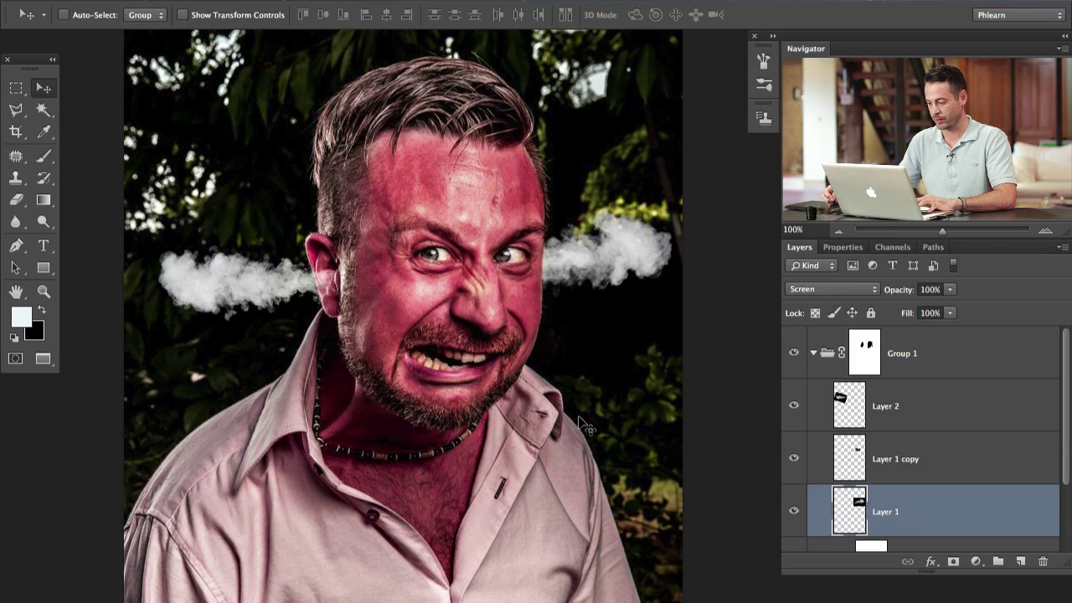
# Step: Check Layer 1's smoke placement beside the face, collapse Group 1, and make the group the active selection
pyautogui.moveTo(578, 417)
pyautogui.mouseDown()
pyautogui.moveTo(599, 418)
pyautogui.moveTo(561, 431)
pyautogui.moveTo(574, 425)
pyautogui.mouseUp()
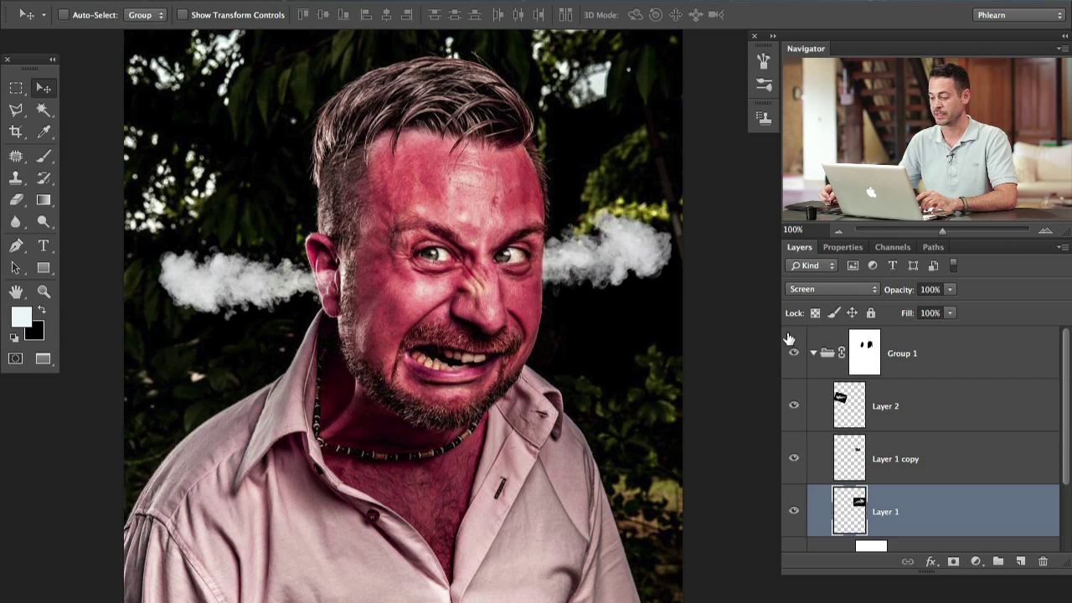
pyautogui.moveTo(631, 432); pyautogui.dragTo(682, 423)
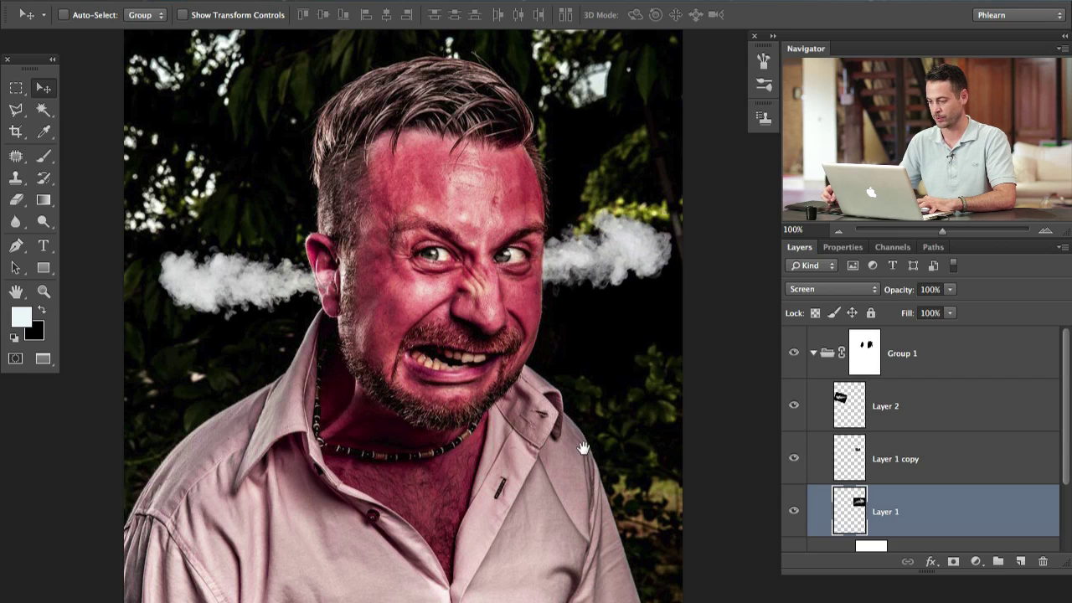
pyautogui.moveTo(586, 430); pyautogui.dragTo(584, 411)
pyautogui.click(821, 355)
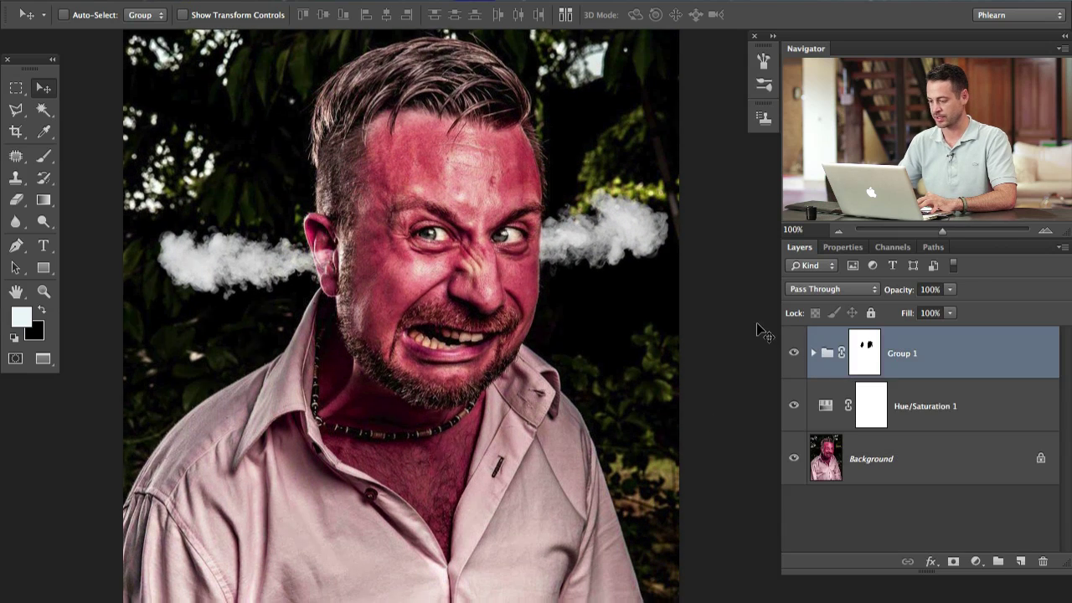
# Step: Hide Group 1 and the Hue/Saturation 1 adjustment and select the Background layer for retouching
pyautogui.press('super+minus')
pyautogui.moveTo(488, 408); pyautogui.dragTo(459, 409)
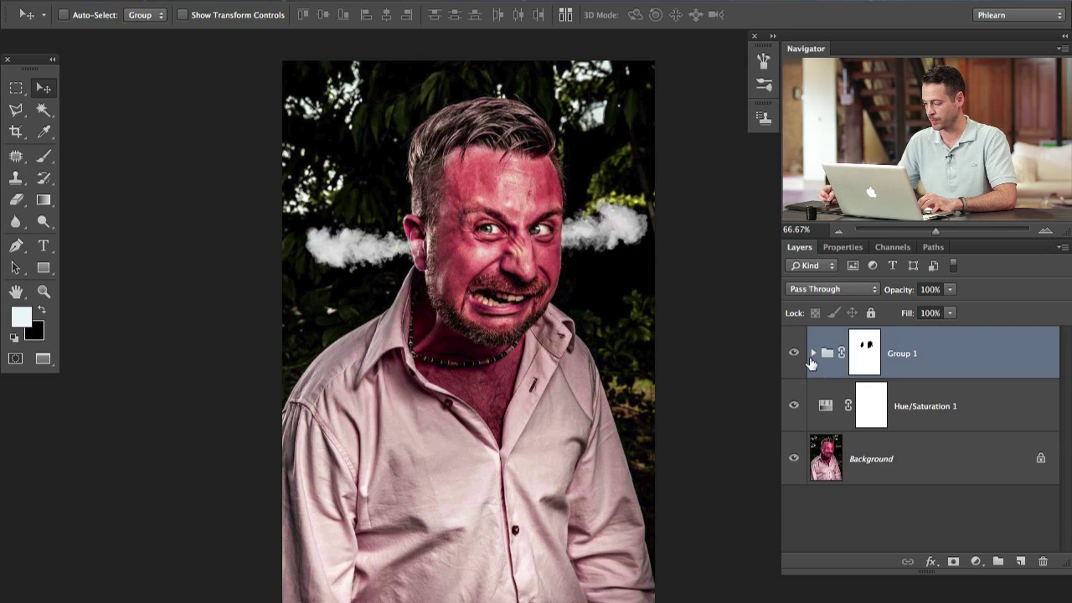
pyautogui.moveTo(793, 355); pyautogui.dragTo(794, 407)
pyautogui.click(929, 457)
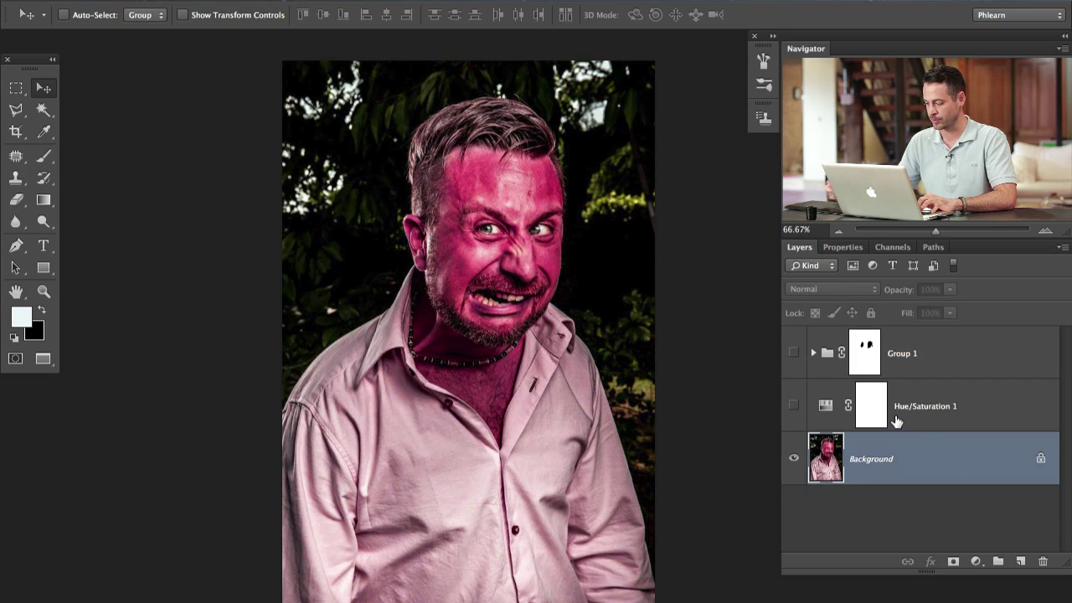
# Step: Add a layer above the Background and clone dark foliage over the bright patches right of the man's head with the Clone Stamp
pyautogui.press('super+shift+alt+n')
pyautogui.press('s')
pyautogui.moveTo(606, 223)
pyautogui.mouseDown()
pyautogui.moveTo(620, 248)
pyautogui.moveTo(608, 397)
pyautogui.mouseUp()
pyautogui.moveTo(621, 251)
pyautogui.mouseDown()
pyautogui.moveTo(599, 213)
pyautogui.moveTo(585, 229)
pyautogui.moveTo(594, 182)
pyautogui.mouseUp()
pyautogui.moveTo(615, 249)
pyautogui.mouseDown()
pyautogui.moveTo(635, 217)
pyautogui.moveTo(645, 223)
pyautogui.moveTo(621, 214)
pyautogui.moveTo(637, 209)
pyautogui.moveTo(624, 146)
pyautogui.moveTo(590, 117)
pyautogui.moveTo(600, 156)
pyautogui.mouseUp()
pyautogui.keyDown('alt'); pyautogui.click(601, 156); pyautogui.keyUp('alt')
pyautogui.moveTo(587, 101)
pyautogui.mouseDown()
pyautogui.moveTo(576, 130)
pyautogui.moveTo(570, 84)
pyautogui.moveTo(553, 62)
pyautogui.moveTo(602, 101)
pyautogui.moveTo(603, 125)
pyautogui.moveTo(624, 92)
pyautogui.moveTo(620, 57)
pyautogui.moveTo(603, 96)
pyautogui.moveTo(576, 73)
pyautogui.moveTo(593, 54)
pyautogui.moveTo(599, 131)
pyautogui.moveTo(605, 100)
pyautogui.mouseUp()
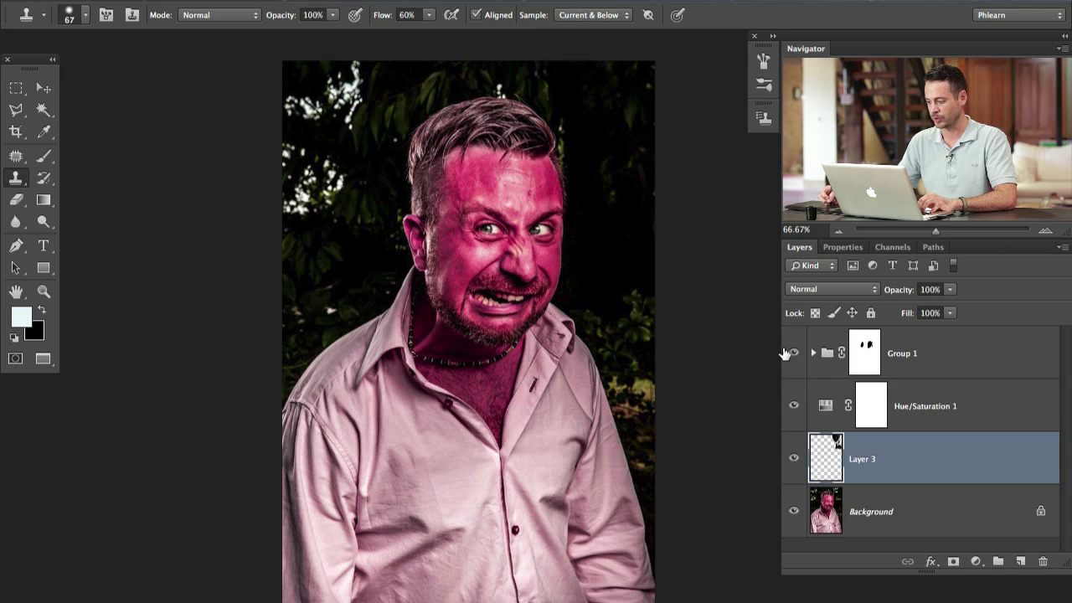
# Step: Show the smoke and colour adjustment, compare Layer 3's cloning on and off, and hide Group 1 and Hue/Saturation 1 again
pyautogui.click(788, 353)
pyautogui.click(794, 460)
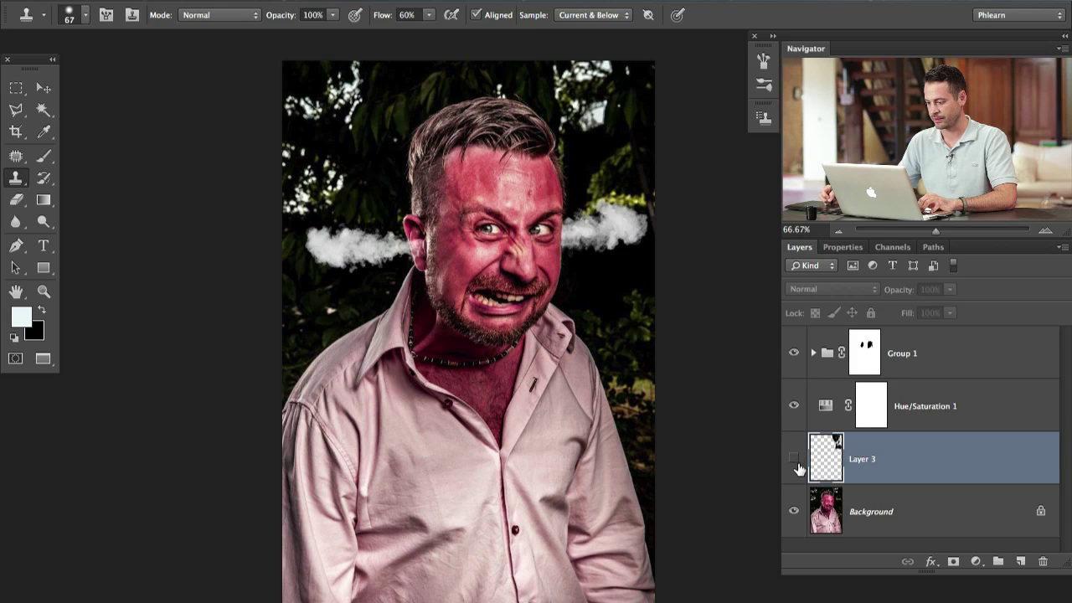
pyautogui.click(794, 459)
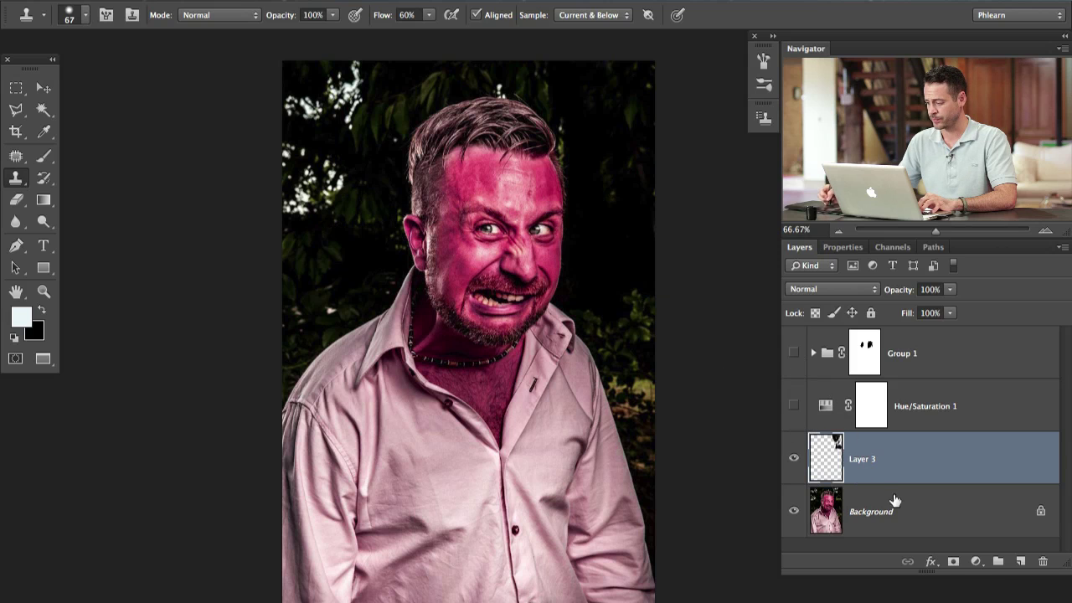
# Step: Add another layer above Layer 3 and clone dark foliage over the bright patches left of and above the head, varying the brush size
pyautogui.click(1022, 561)
pyautogui.moveTo(354, 251)
pyautogui.mouseDown()
pyautogui.moveTo(333, 169)
pyautogui.moveTo(321, 204)
pyautogui.moveTo(332, 232)
pyautogui.moveTo(327, 214)
pyautogui.moveTo(300, 218)
pyautogui.moveTo(287, 152)
pyautogui.mouseUp()
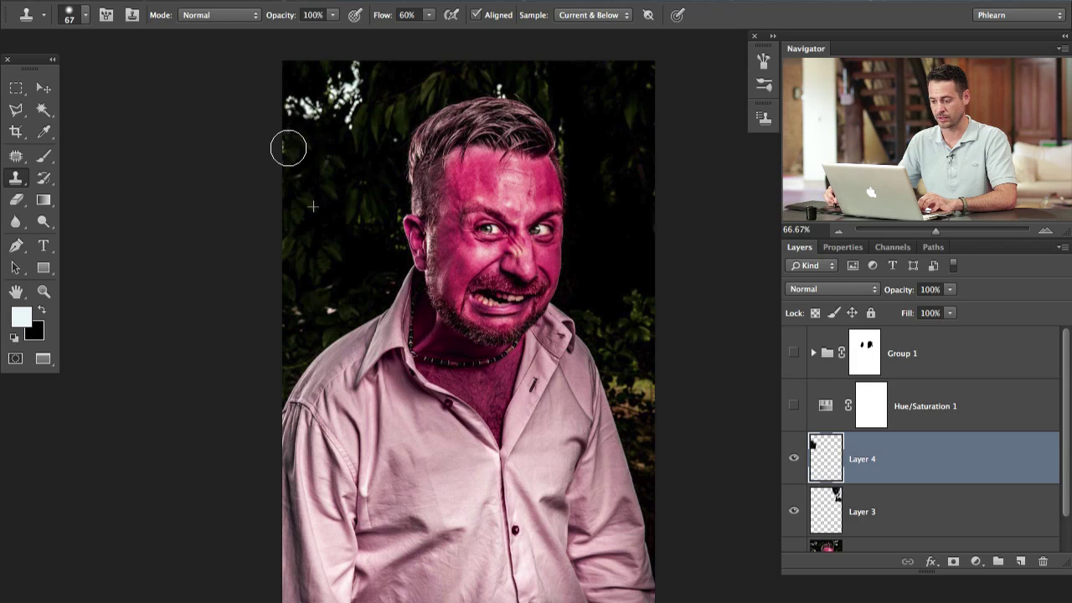
pyautogui.keyDown('alt'); pyautogui.click(336, 172); pyautogui.keyUp('alt')
pyautogui.moveTo(352, 119)
pyautogui.mouseDown()
pyautogui.moveTo(351, 68)
pyautogui.moveTo(337, 117)
pyautogui.moveTo(319, 119)
pyautogui.moveTo(312, 91)
pyautogui.moveTo(292, 127)
pyautogui.moveTo(310, 100)
pyautogui.mouseUp()
pyautogui.moveTo(352, 243); pyautogui.dragTo(335, 244)
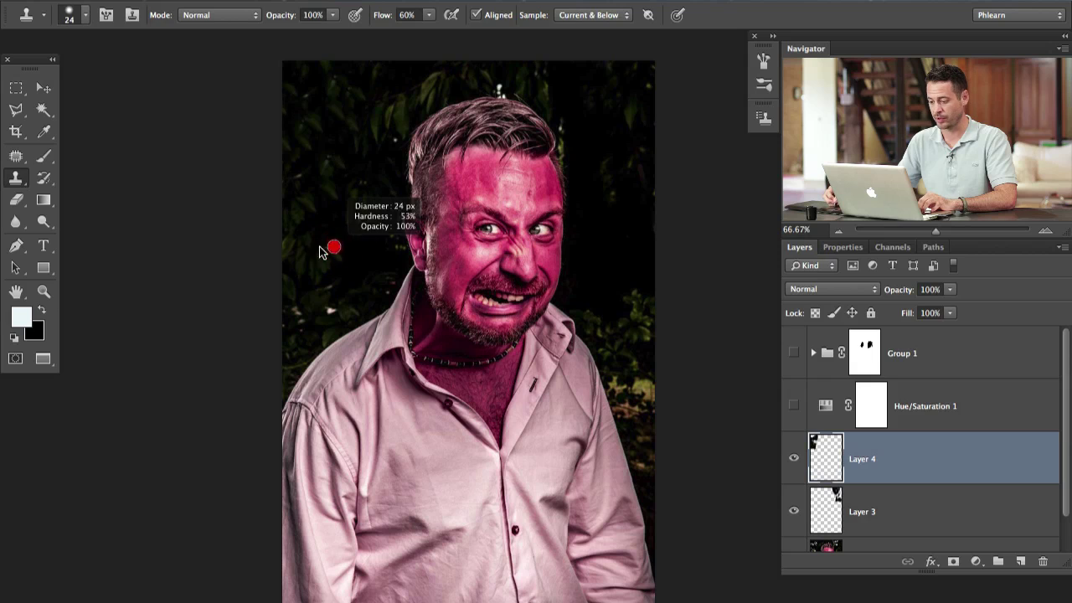
pyautogui.moveTo(332, 312); pyautogui.dragTo(324, 320)
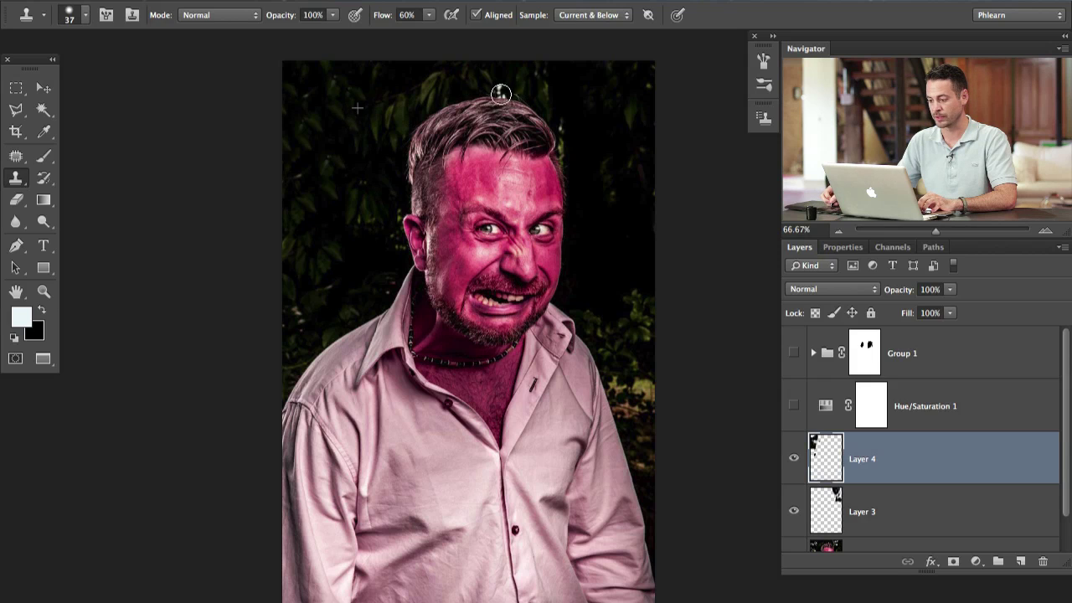
pyautogui.moveTo(571, 101); pyautogui.dragTo(560, 144)
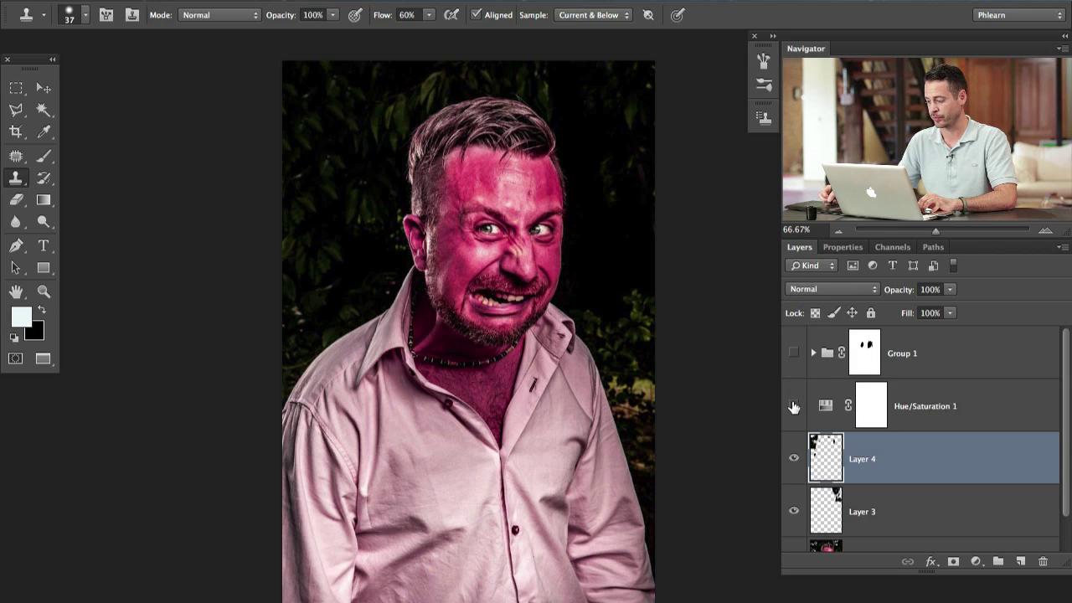
# Step: Show Group 1 and Hue/Saturation 1, and toggle Layers 3 and 4 off and on to compare the background cleanup
pyautogui.click(795, 352)
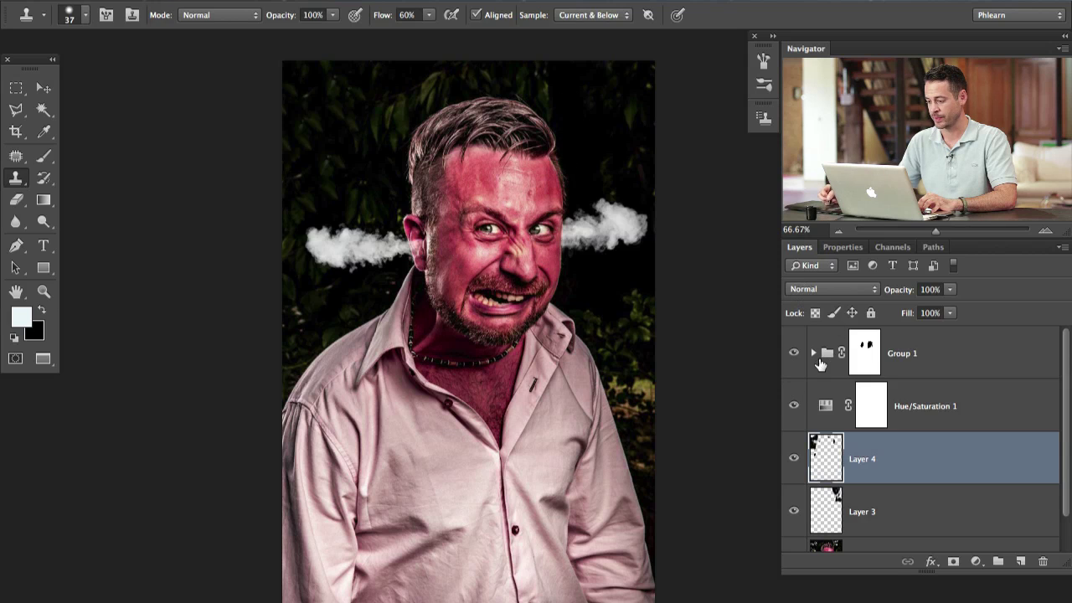
pyautogui.click(794, 513)
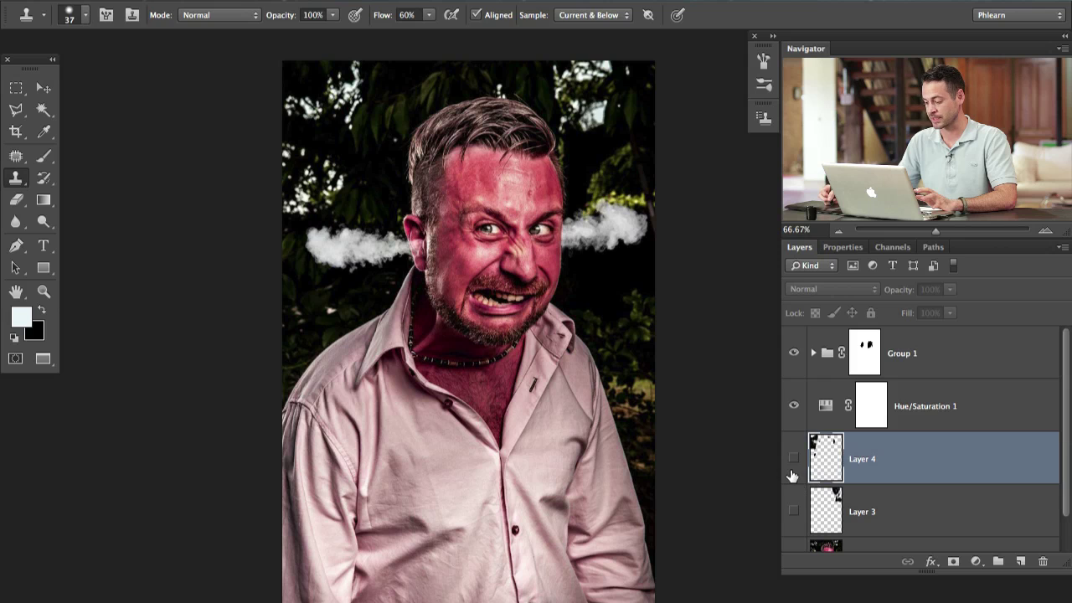
pyautogui.click(795, 513)
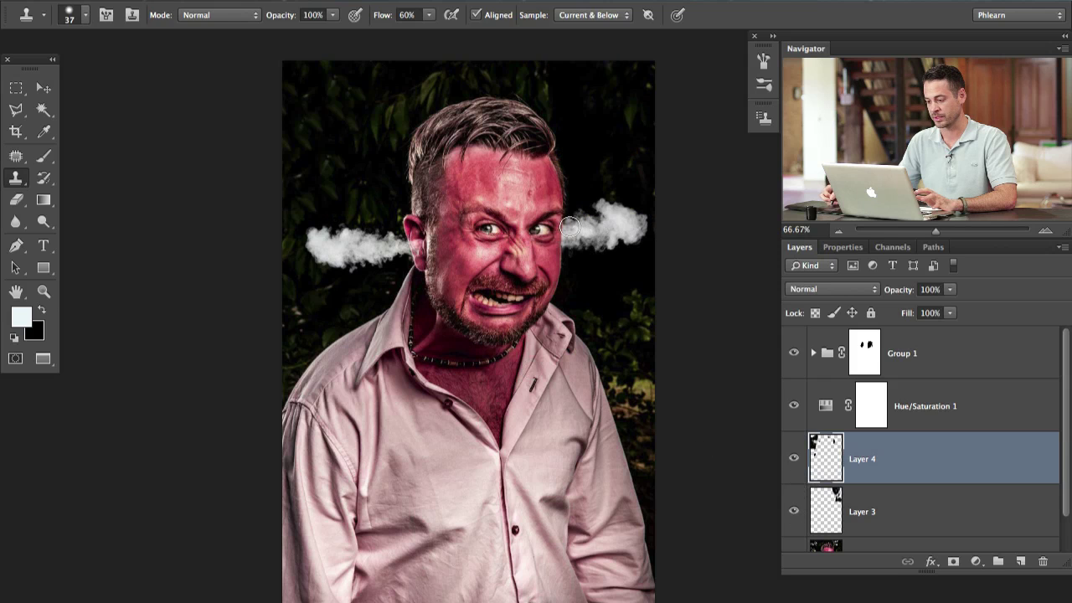
# Step: Crop away the lower part of the portrait to just below the chest, keeping the head and both smoke plumes in frame
pyautogui.moveTo(586, 399); pyautogui.dragTo(567, 372)
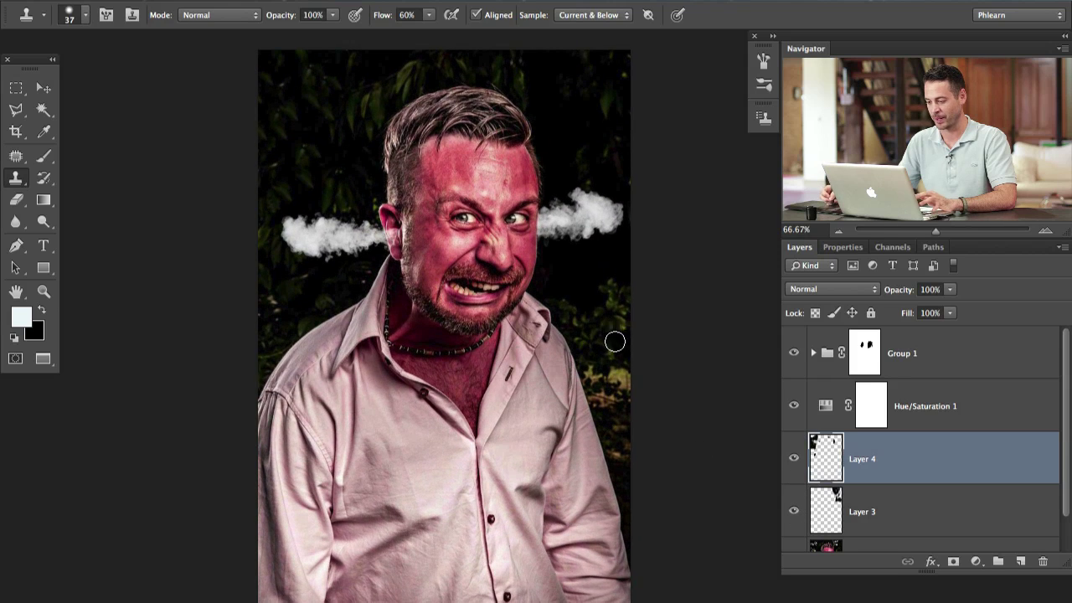
pyautogui.press('c')
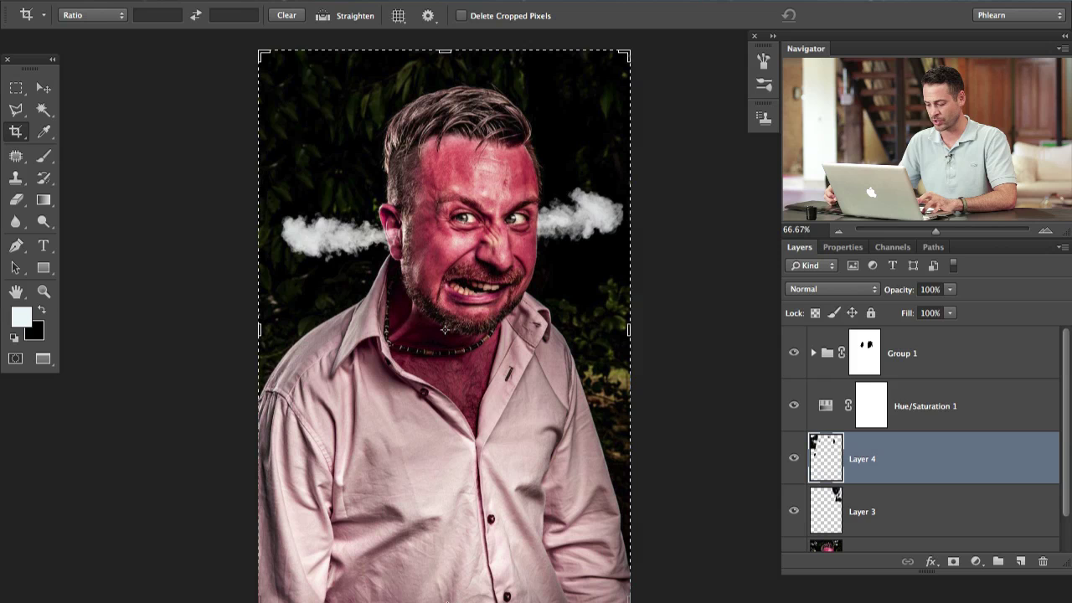
pyautogui.moveTo(445, 599); pyautogui.dragTo(458, 525)
pyautogui.moveTo(530, 501); pyautogui.dragTo(522, 426)
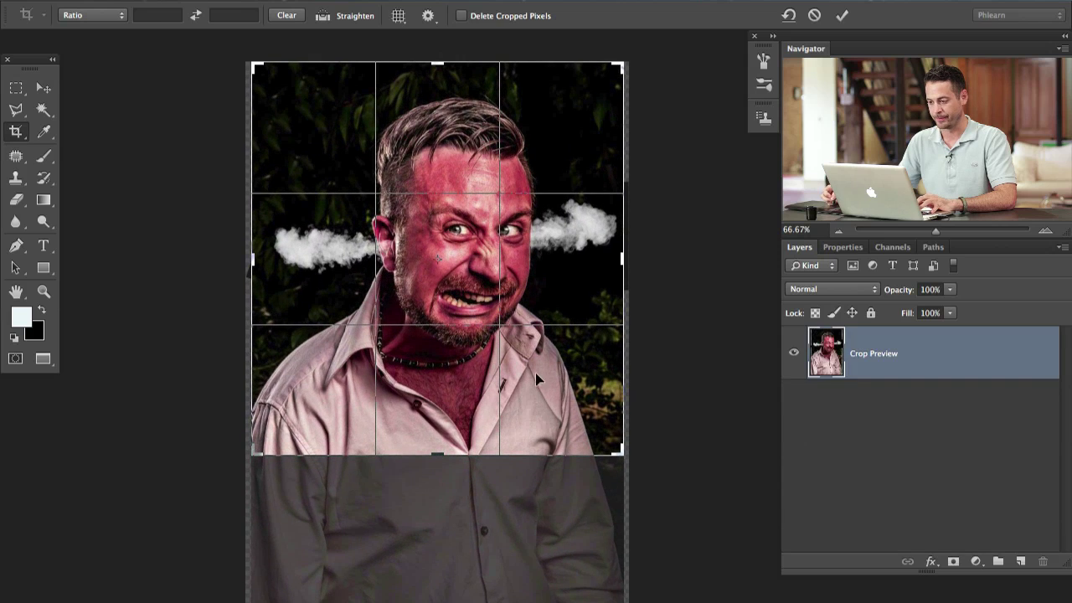
pyautogui.click(842, 15)
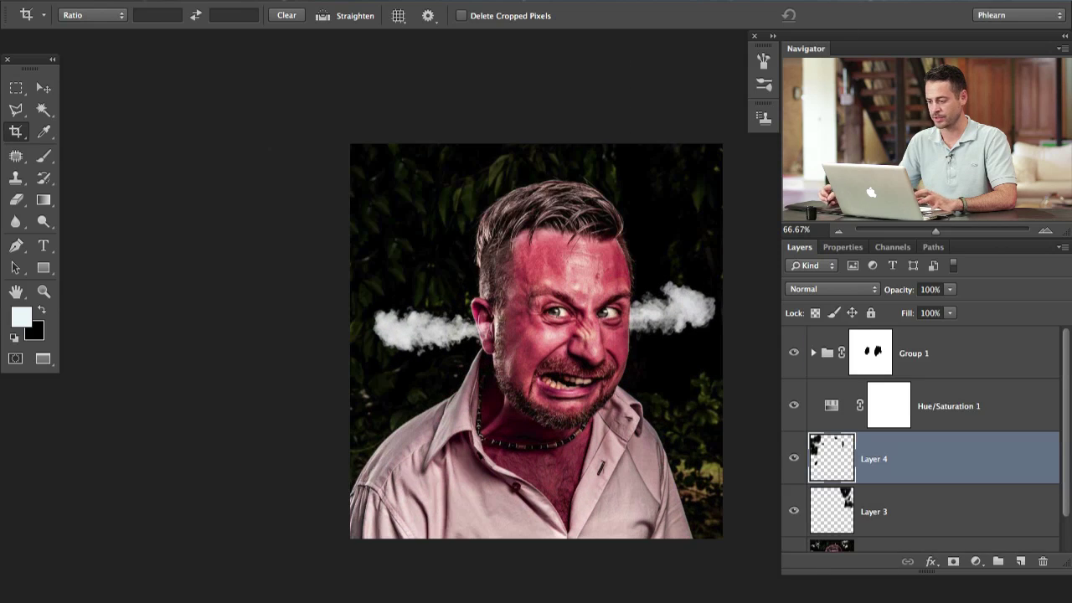
# Step: Examine the cropped composite up close, and undo and reapply the crop to compare both framings
pyautogui.press('super')
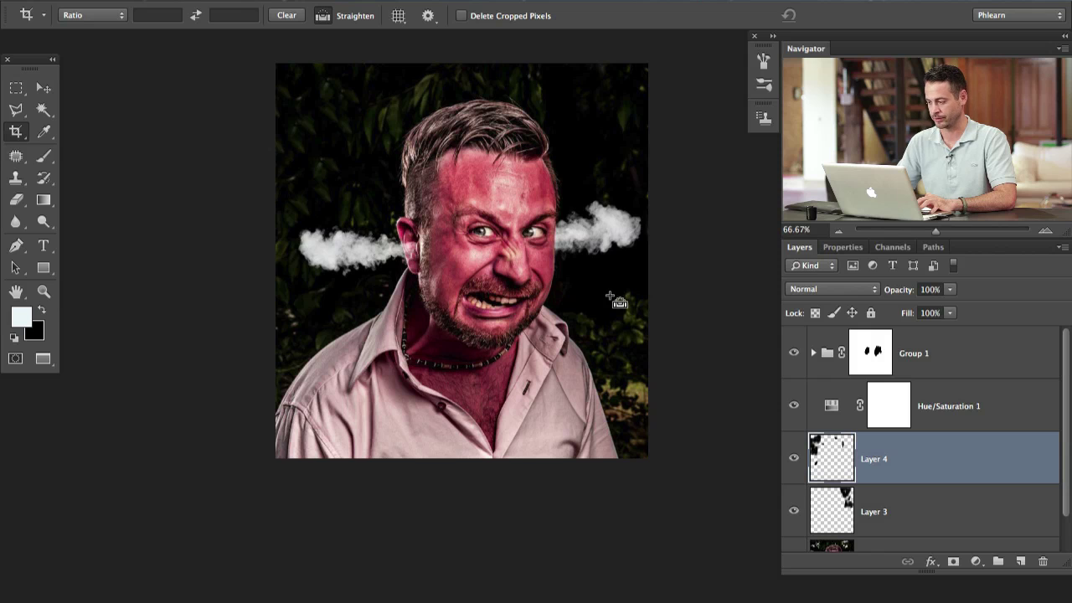
pyautogui.press('super+plus')
pyautogui.moveTo(479, 383); pyautogui.dragTo(475, 414)
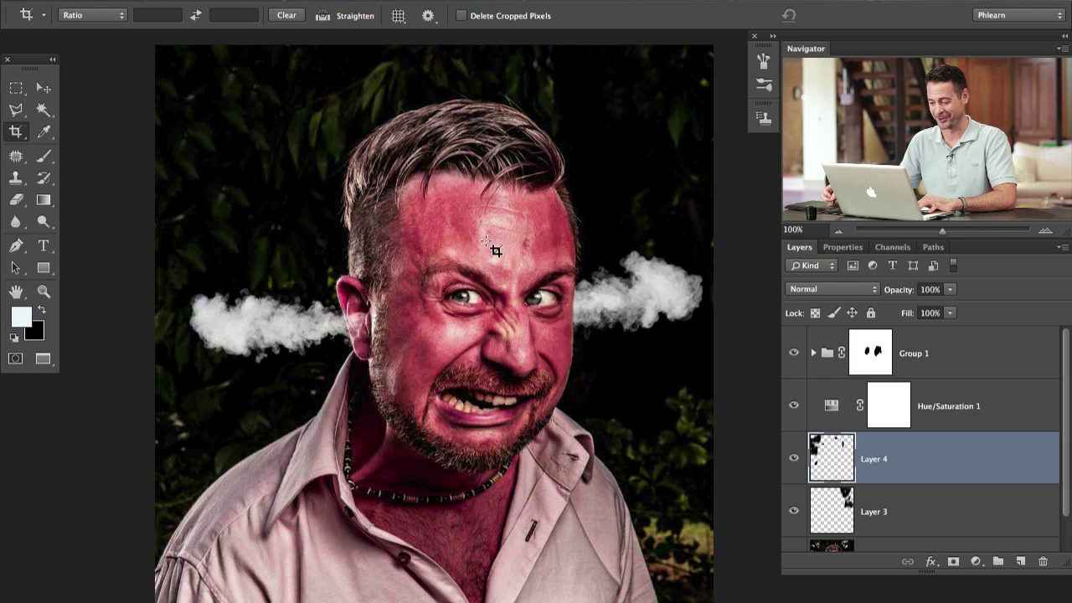
pyautogui.press('super')
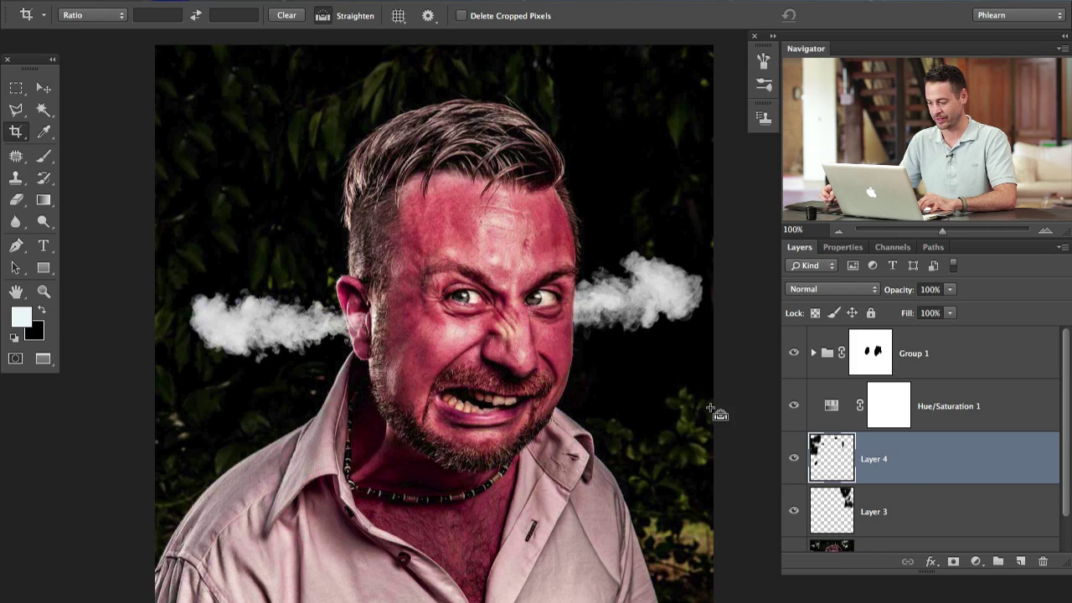
pyautogui.scroll(-5, 714, 411)
pyautogui.press('super+minus')
pyautogui.hscroll(2, 575, 340)
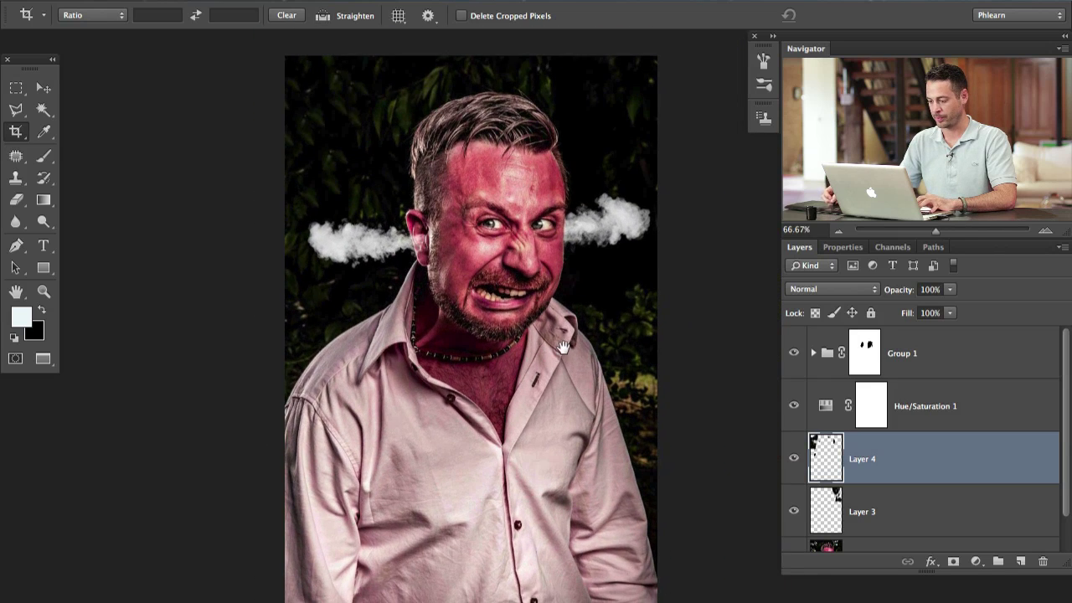
pyautogui.press('super+z')
pyautogui.hscroll(3, 459, 360)
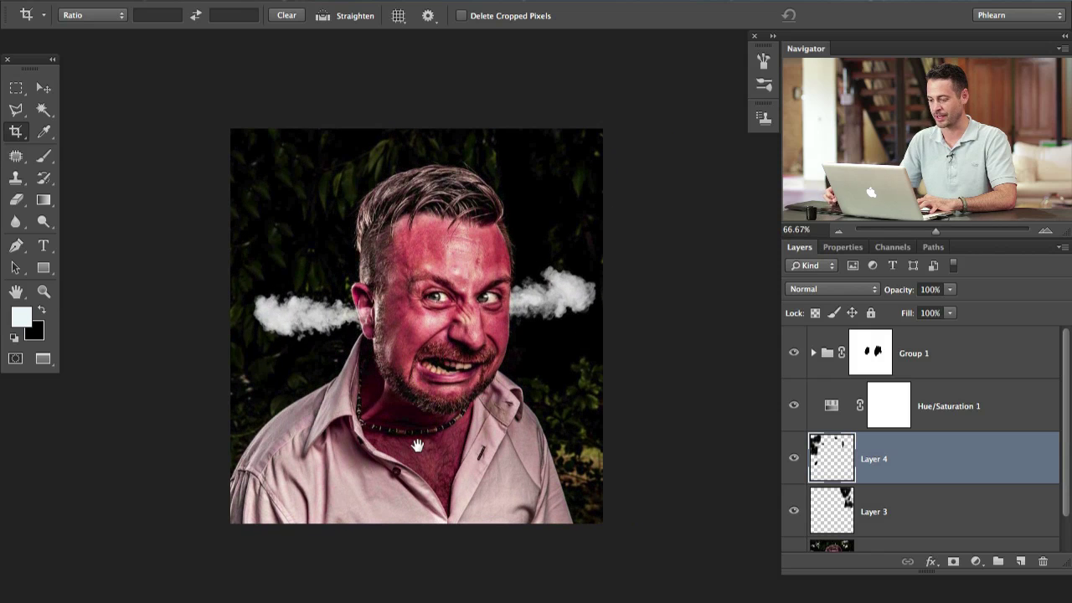
pyautogui.scroll(-1, 365, 285)
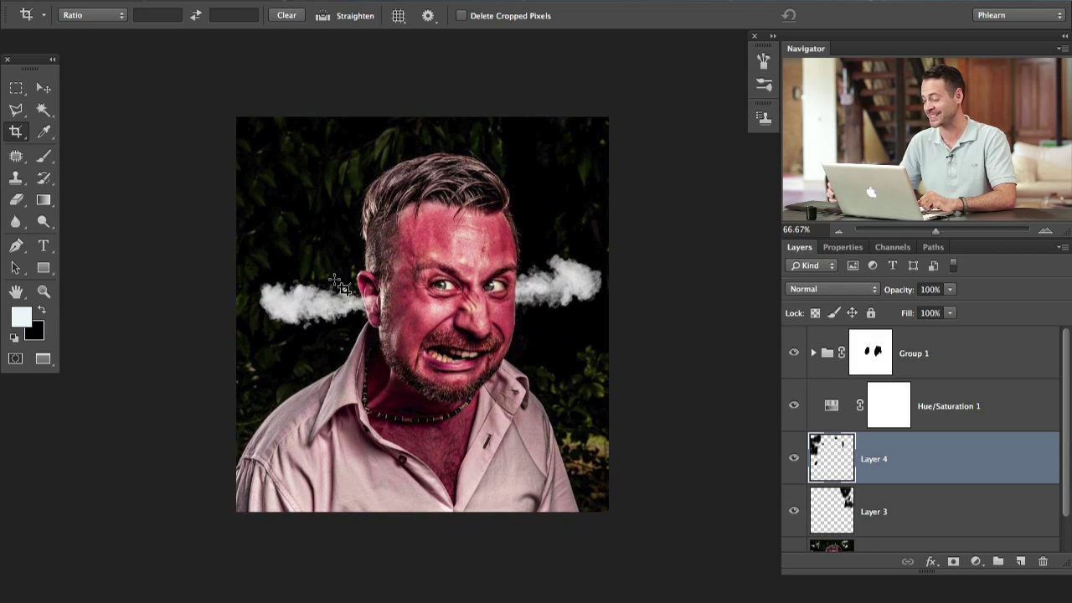